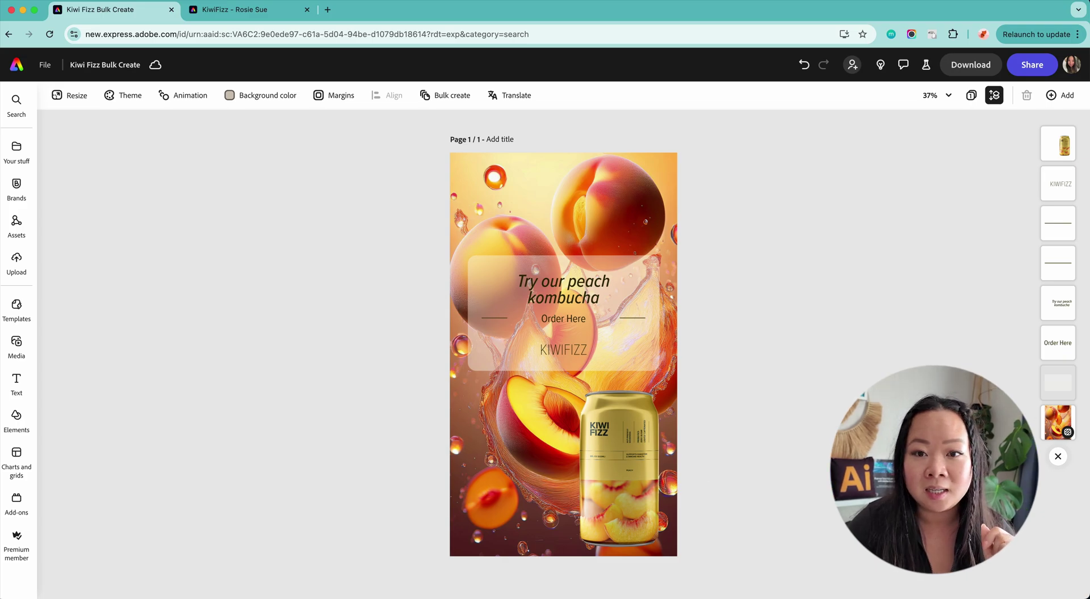
# Step: Add a trial Portrait (3:4) image-generation placeholder from Media, then delete it
pyautogui.click(625, 234)
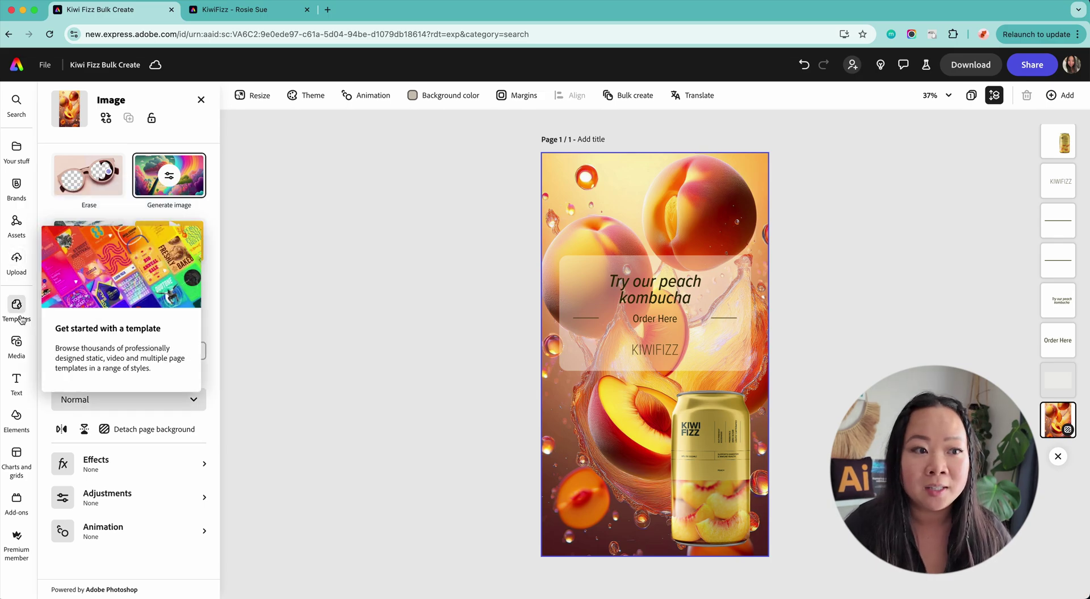
pyautogui.click(16, 343)
pyautogui.click(169, 185)
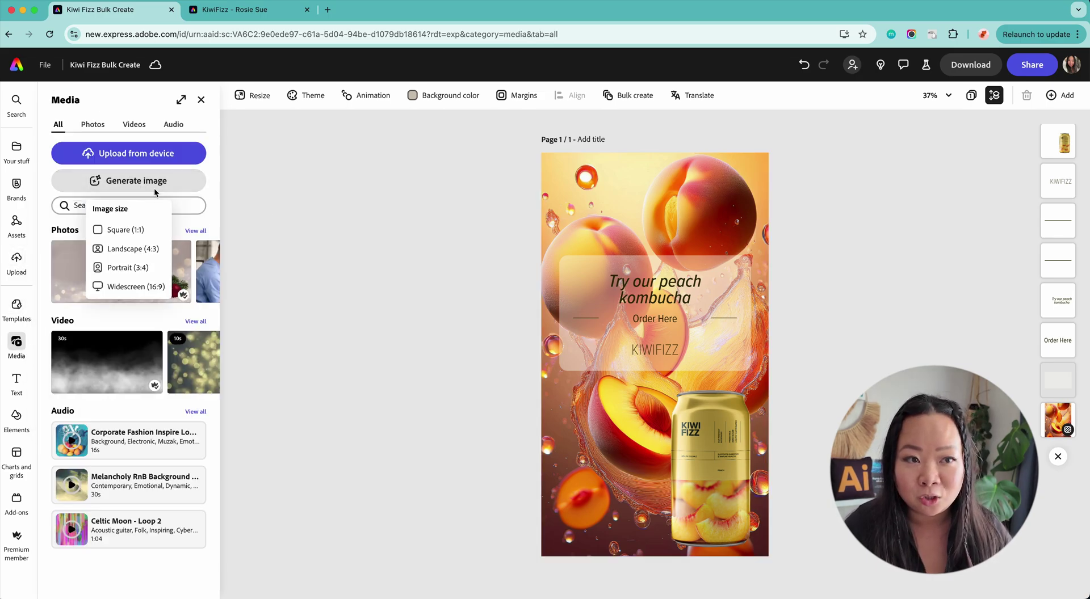
pyautogui.click(128, 276)
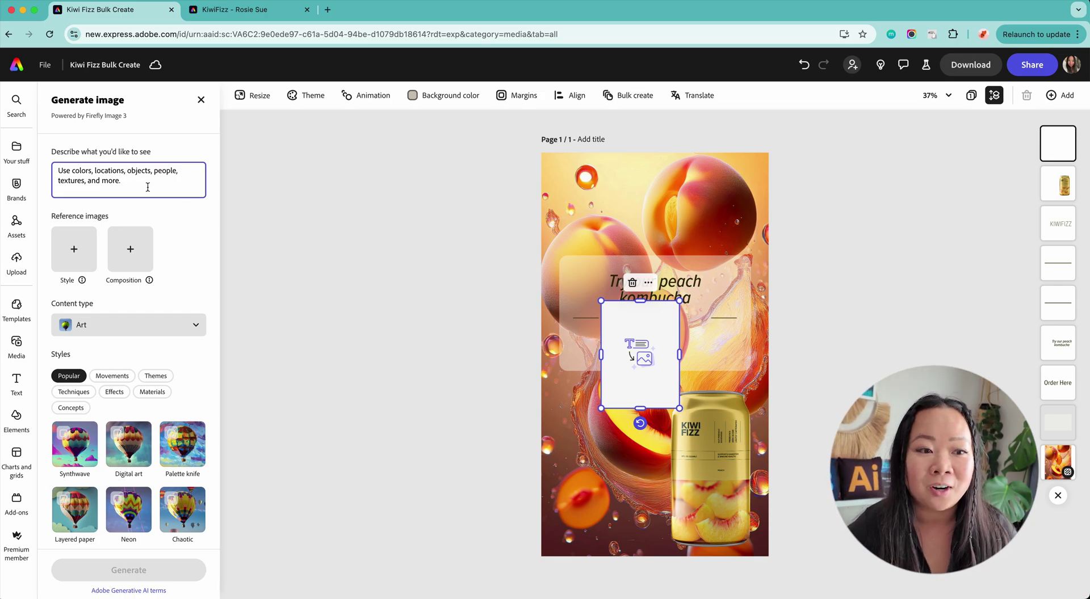
pyautogui.press('Delete')
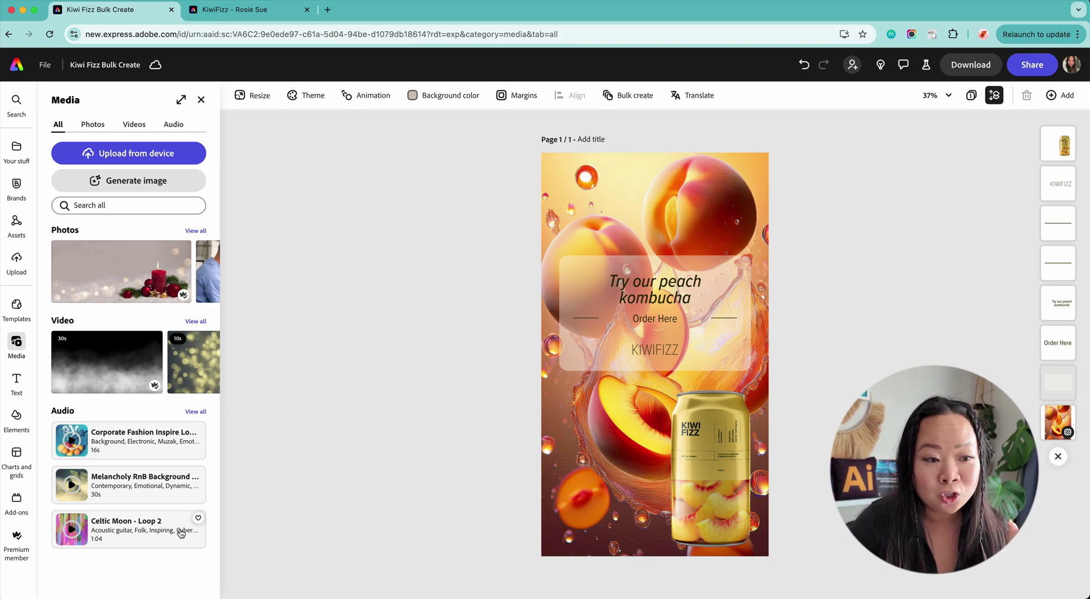
pyautogui.click(17, 501)
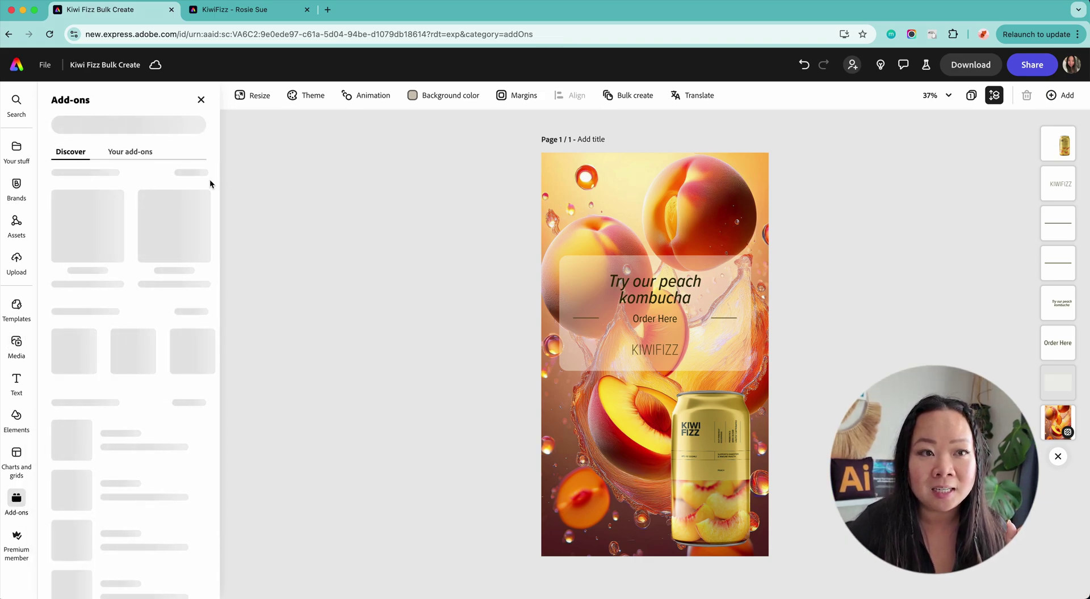
# Step: Launch the Bulk Create and Generate add-on from Your add-ons and begin its template setup
pyautogui.click(134, 153)
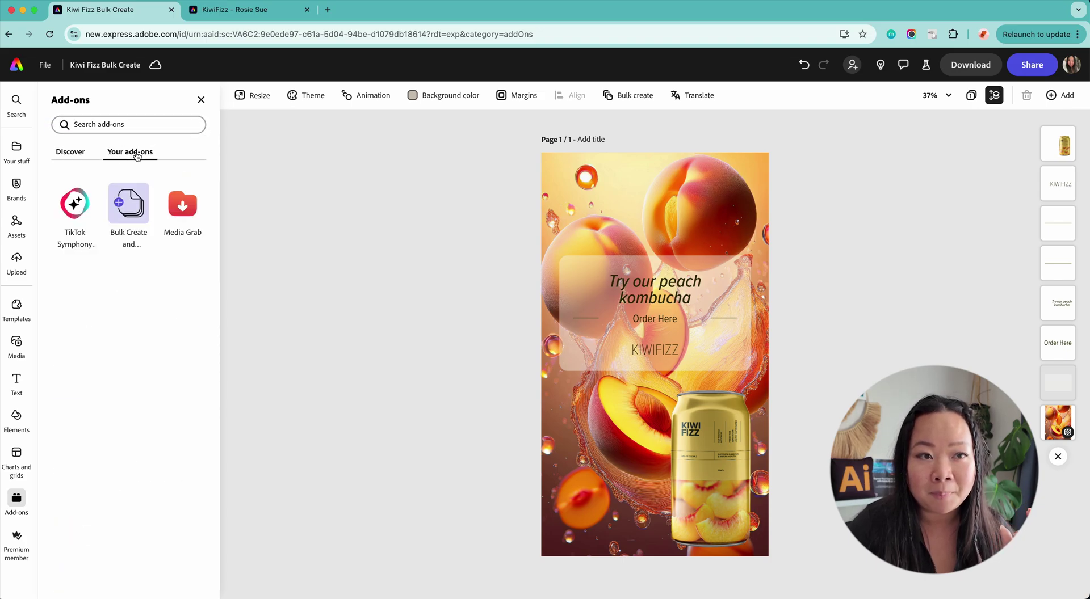
pyautogui.click(130, 218)
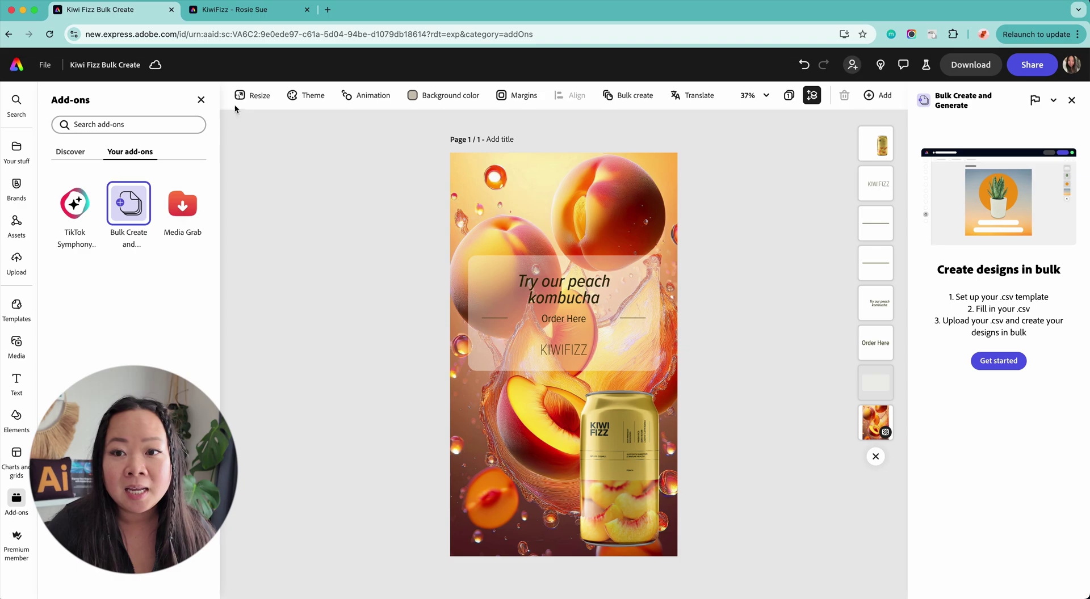
pyautogui.click(201, 100)
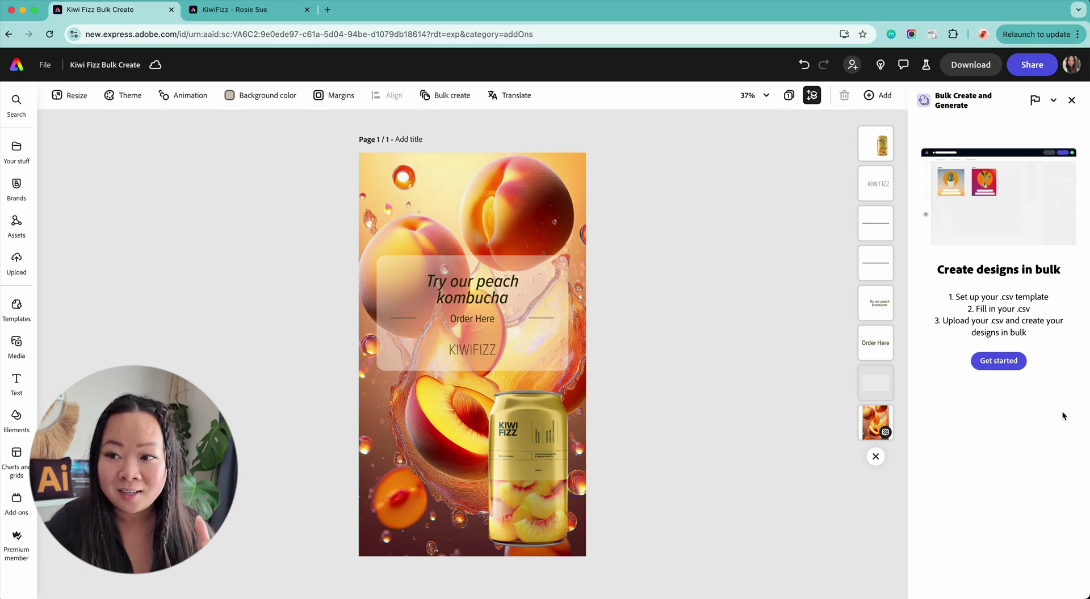
pyautogui.click(1005, 361)
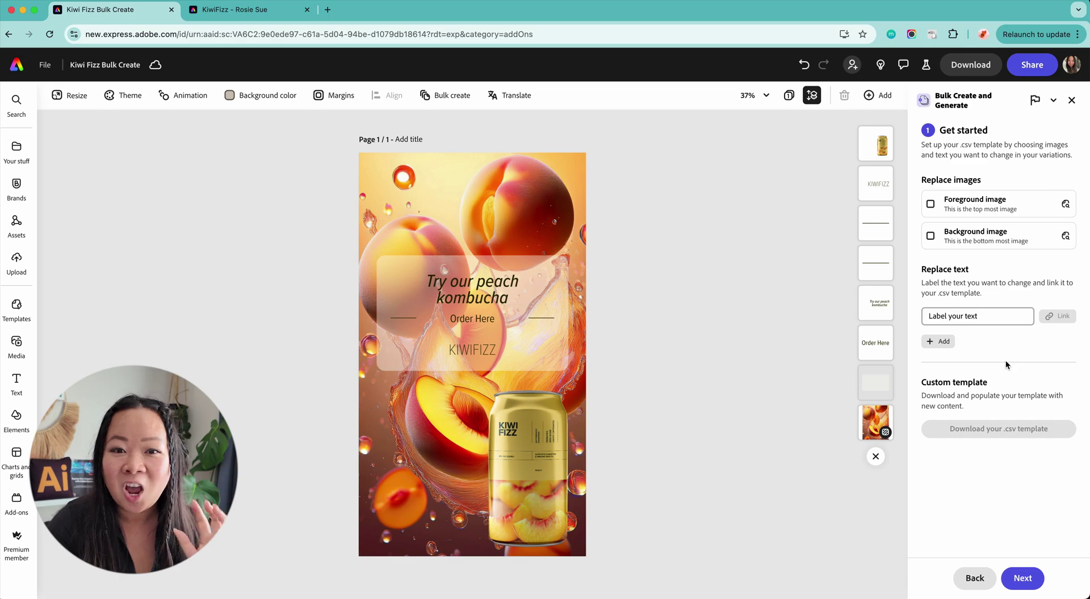
# Step: Mark the peach-and-can foreground image and the peach background image as replaceable
pyautogui.click(548, 437)
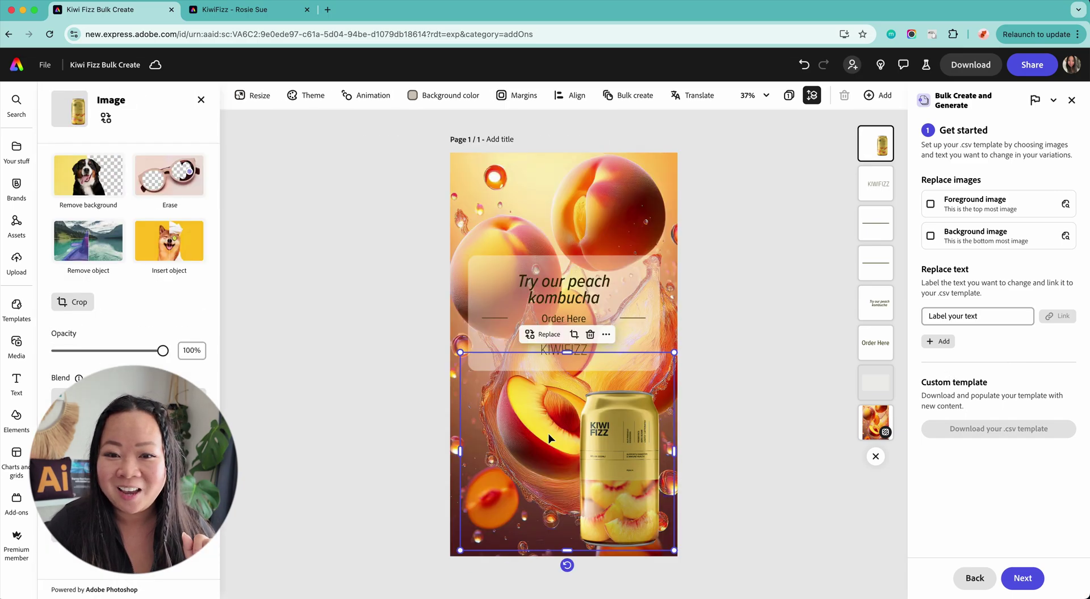
pyautogui.click(931, 205)
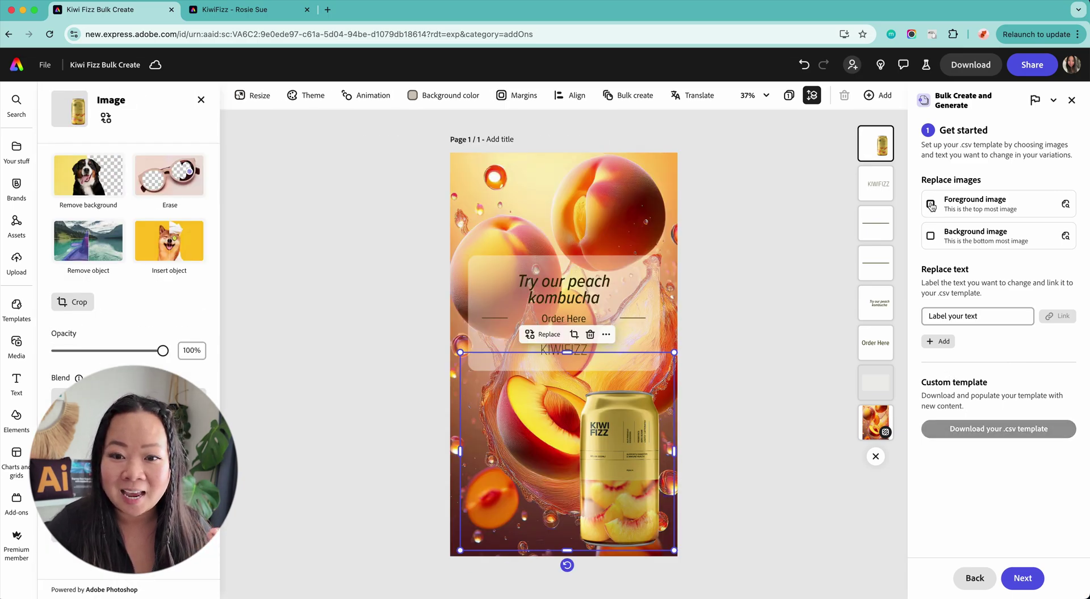
pyautogui.click(536, 186)
pyautogui.click(931, 237)
# Step: Link the headline as {Header} and Order Here as {CTA}, then download the CSV template
pyautogui.click(591, 282)
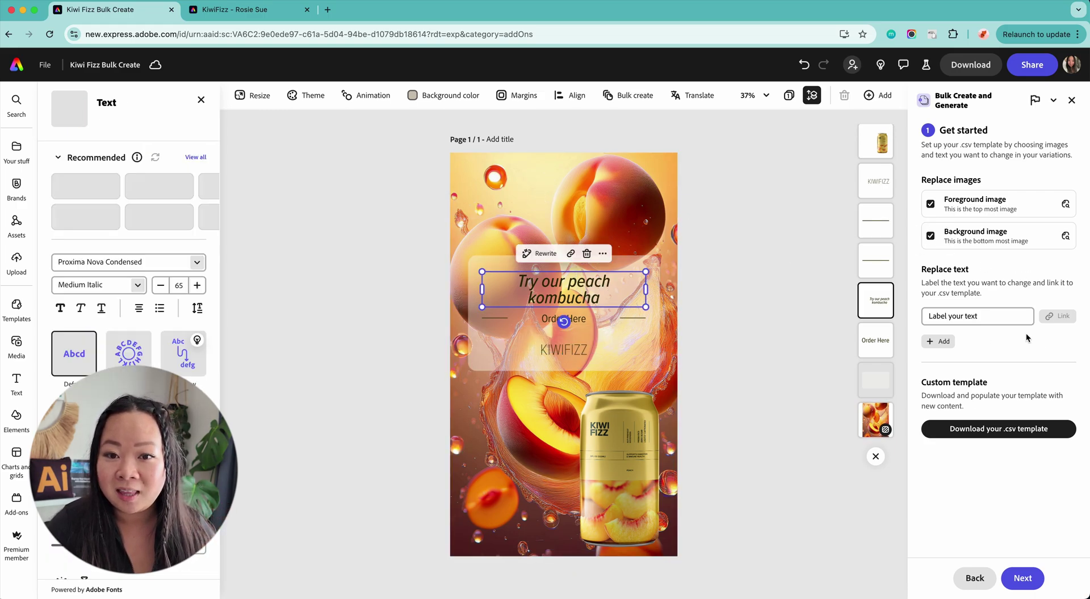
pyautogui.click(1009, 316)
pyautogui.write('Head')
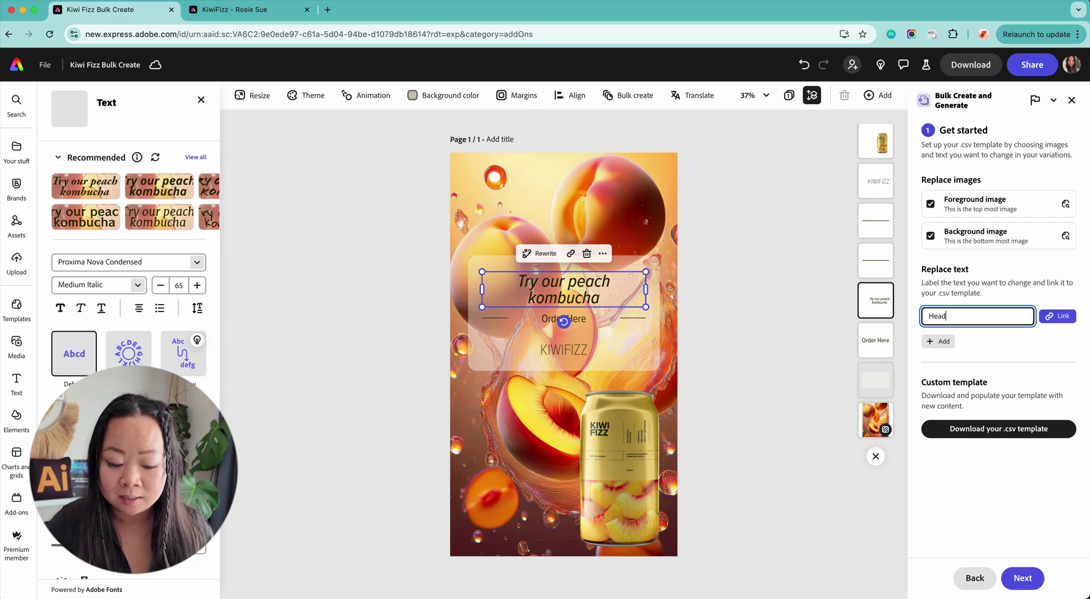
pyautogui.write('er')
pyautogui.click(1057, 316)
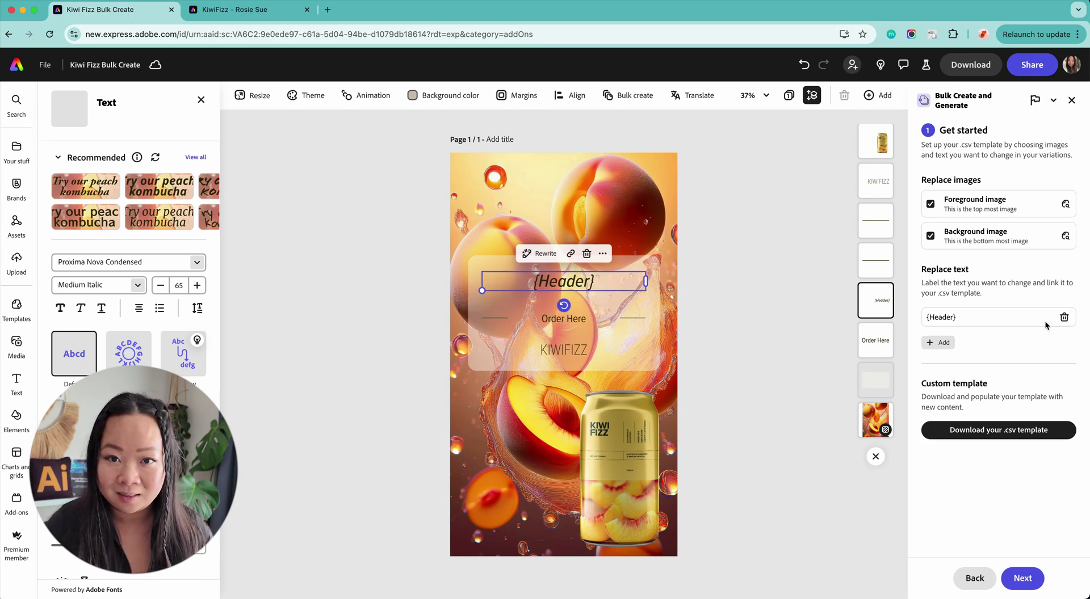
pyautogui.click(564, 319)
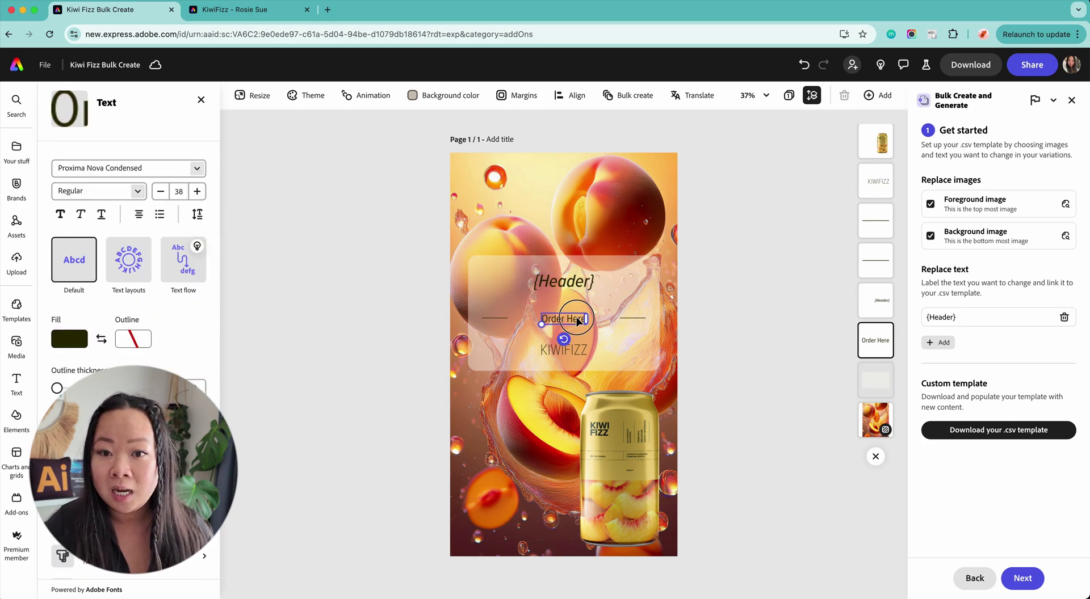
pyautogui.click(940, 343)
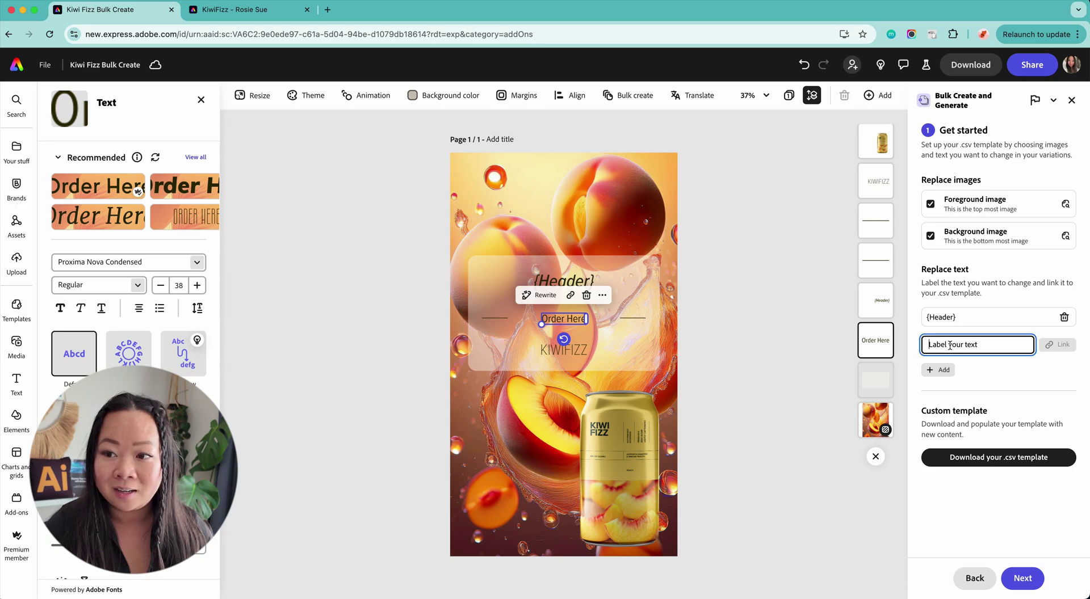
pyautogui.write('CTA')
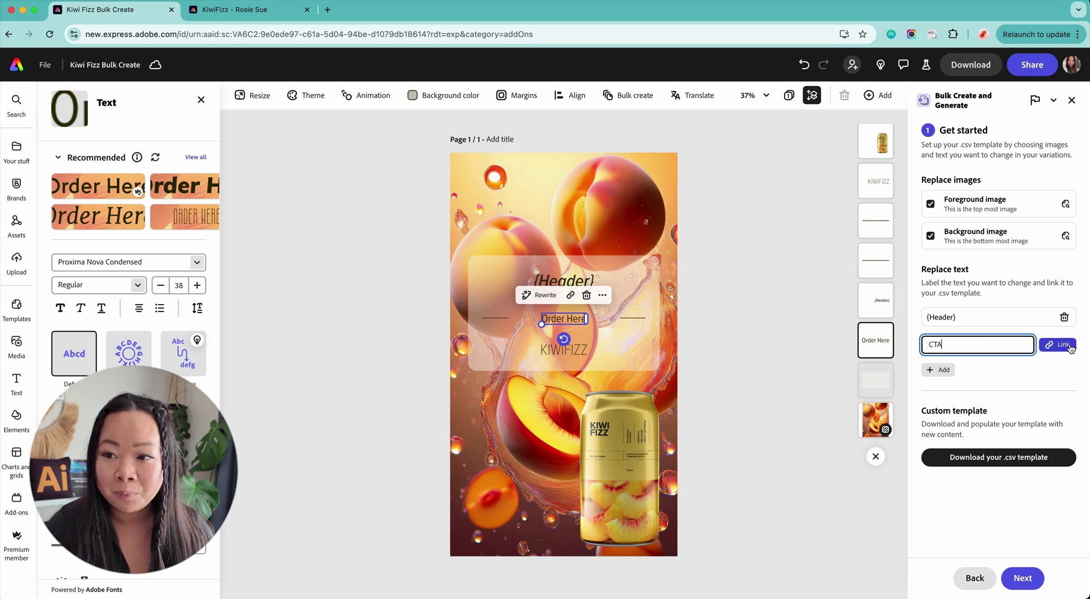
pyautogui.click(1060, 348)
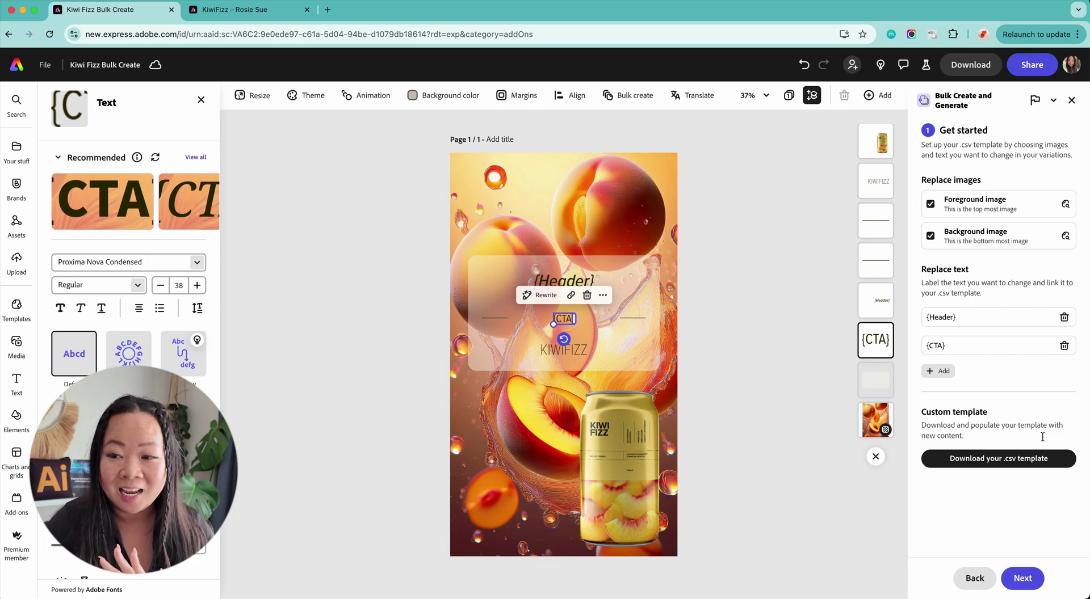
pyautogui.click(1026, 462)
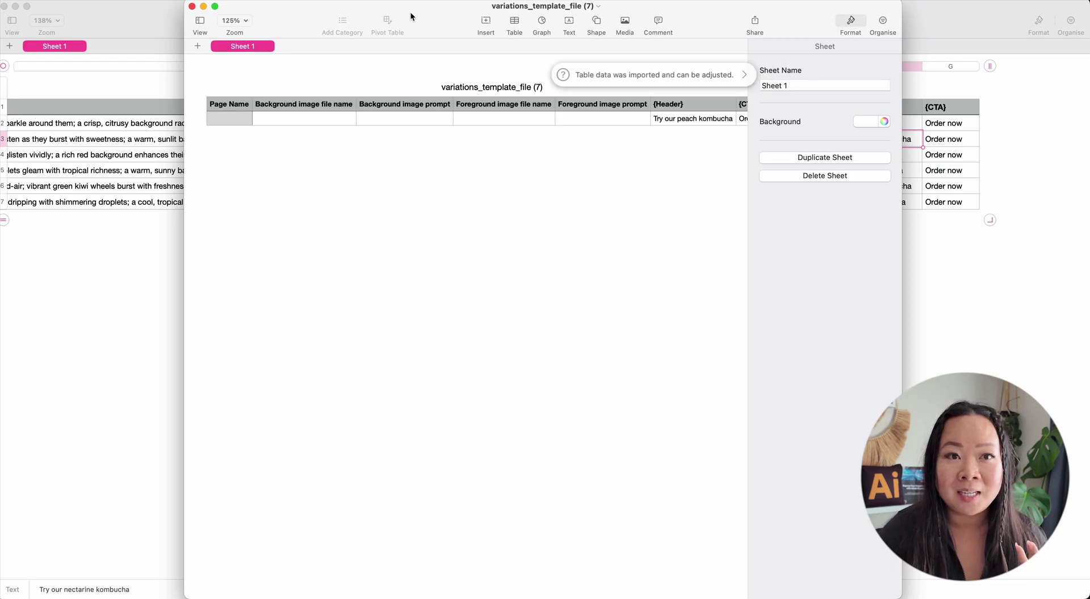
# Step: Maximize the downloaded template in Numbers, inspect its empty columns, then minimize it
pyautogui.doubleClick(409, 12)
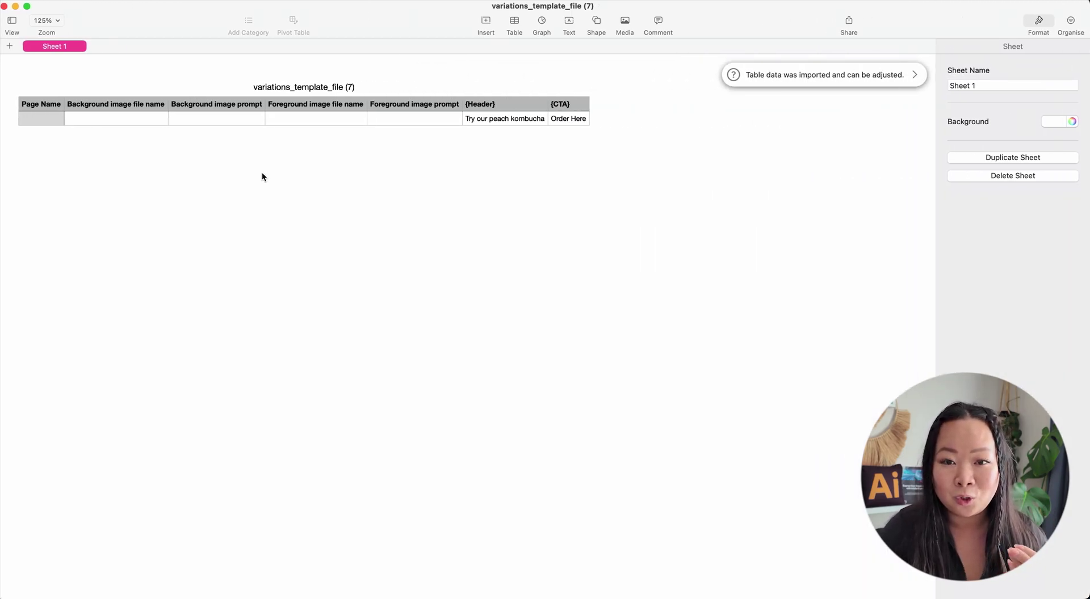
pyautogui.click(115, 106)
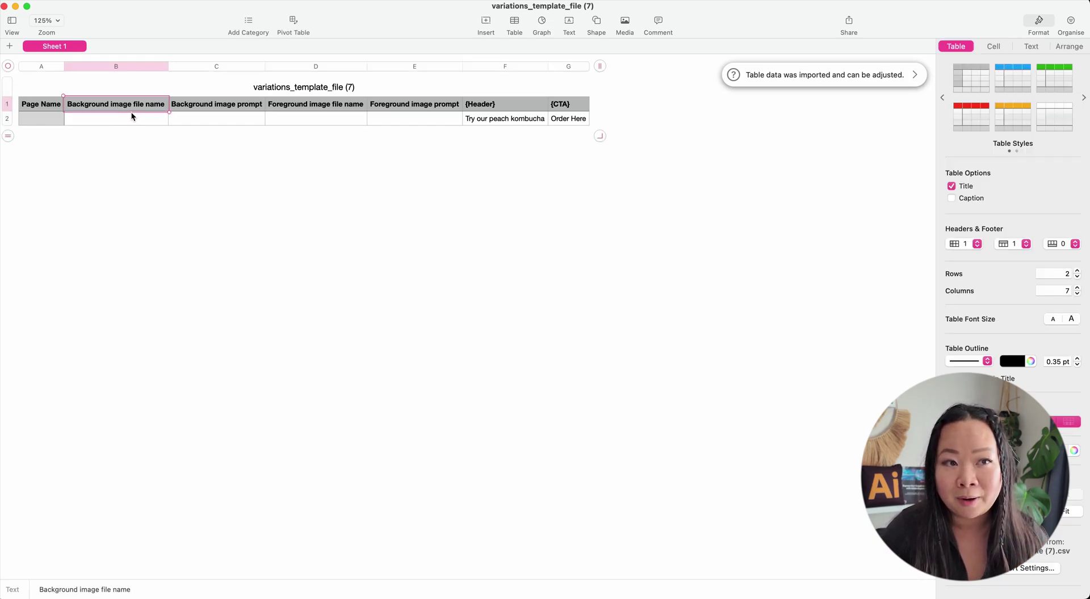
pyautogui.click(248, 119)
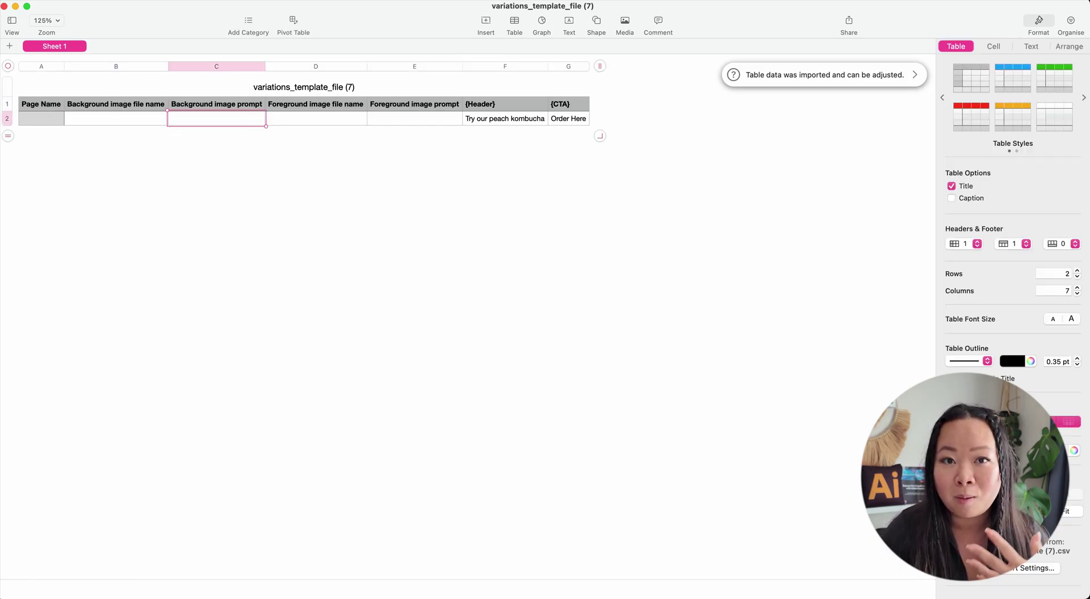
pyautogui.click(15, 7)
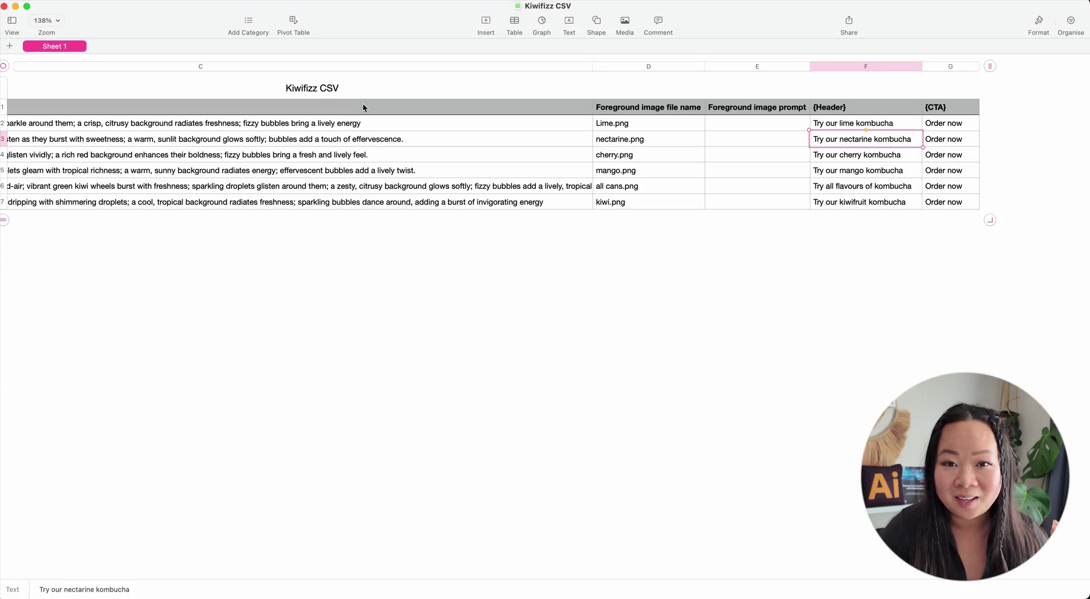
# Step: Review the Kiwifizz CSV's prompts in C2–C7 and Lime.png, with the KiwiFizz folder beside it
pyautogui.hscroll(-1, 591, 276)
pyautogui.hscroll(-10, 591, 277)
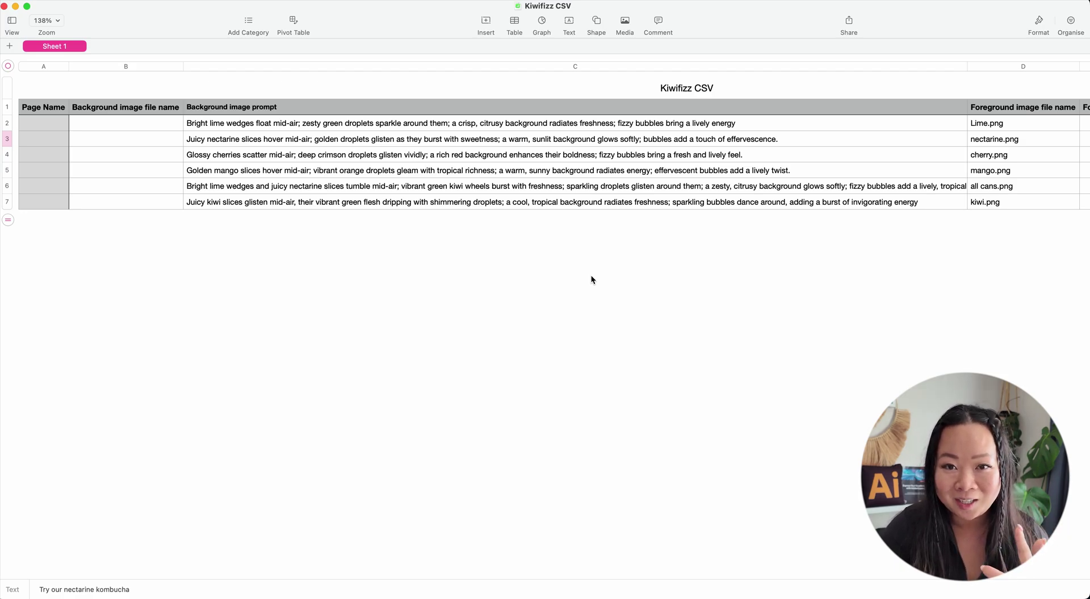
pyautogui.click(289, 120)
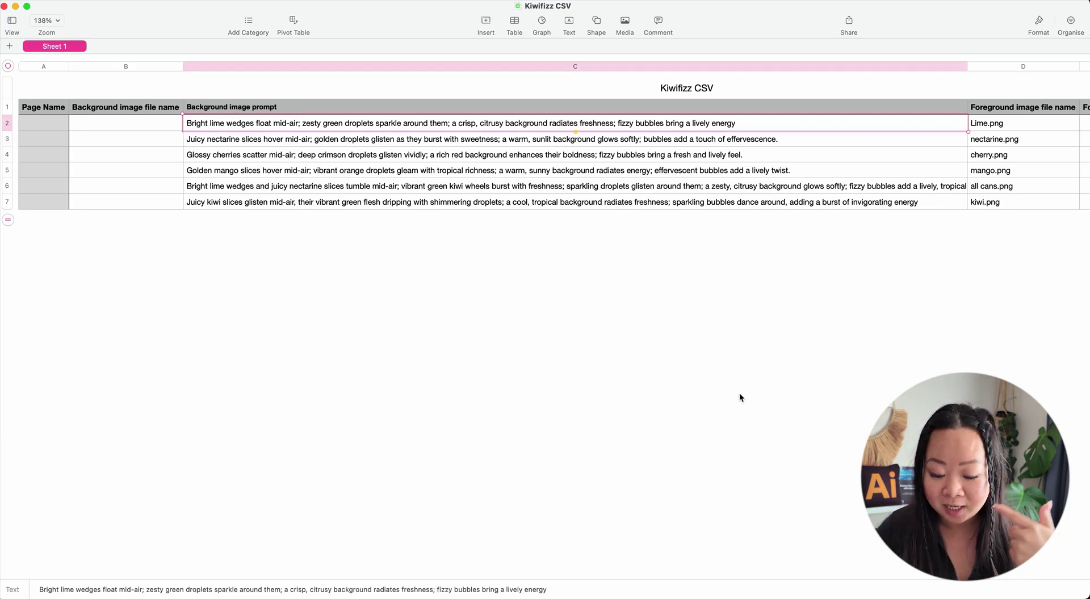
pyautogui.press('Down')
pyautogui.press('Down')
pyautogui.press('Down')
pyautogui.press('Down')
pyautogui.press('Down')
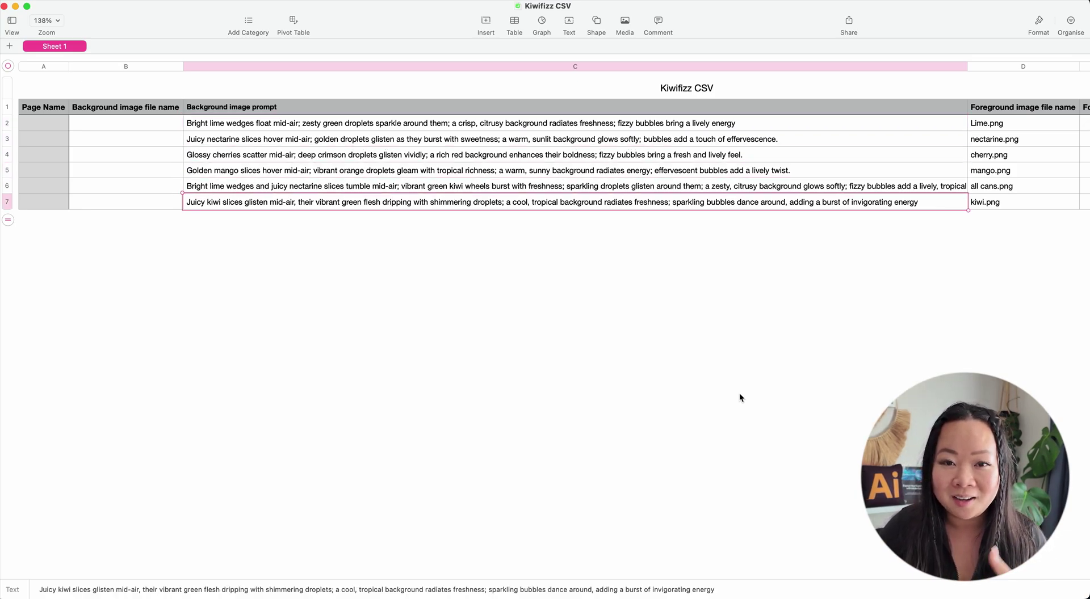
pyautogui.hscroll(10, 739, 397)
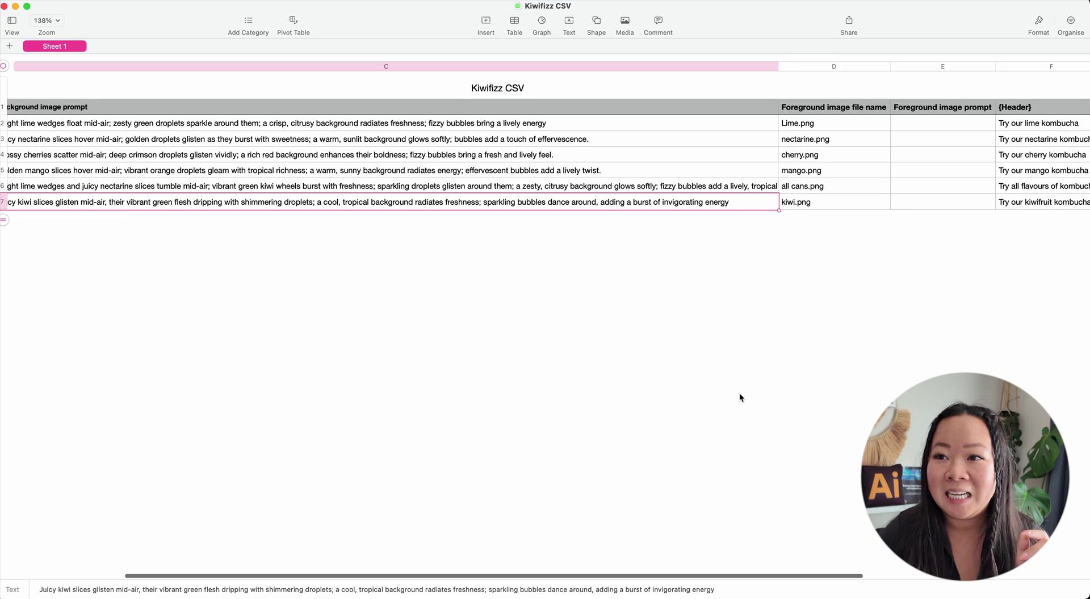
pyautogui.click(679, 123)
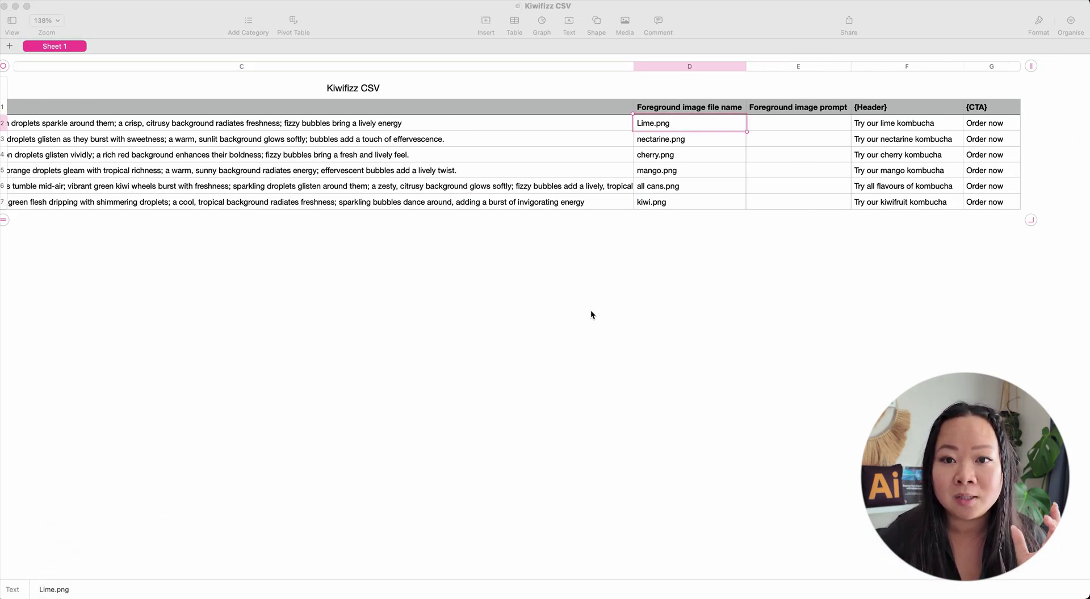
pyautogui.moveTo(673, 250); pyautogui.dragTo(342, 260)
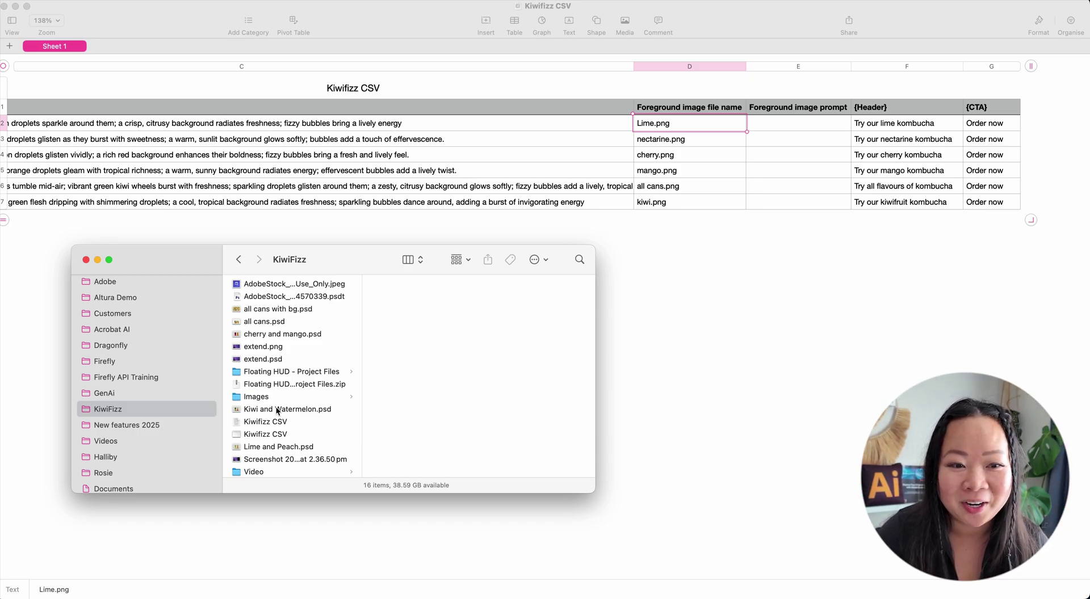
# Step: Quick Look the all cans, cherry and Lime can PNGs, then return to the lime header in F2
pyautogui.click(261, 397)
pyautogui.click(426, 285)
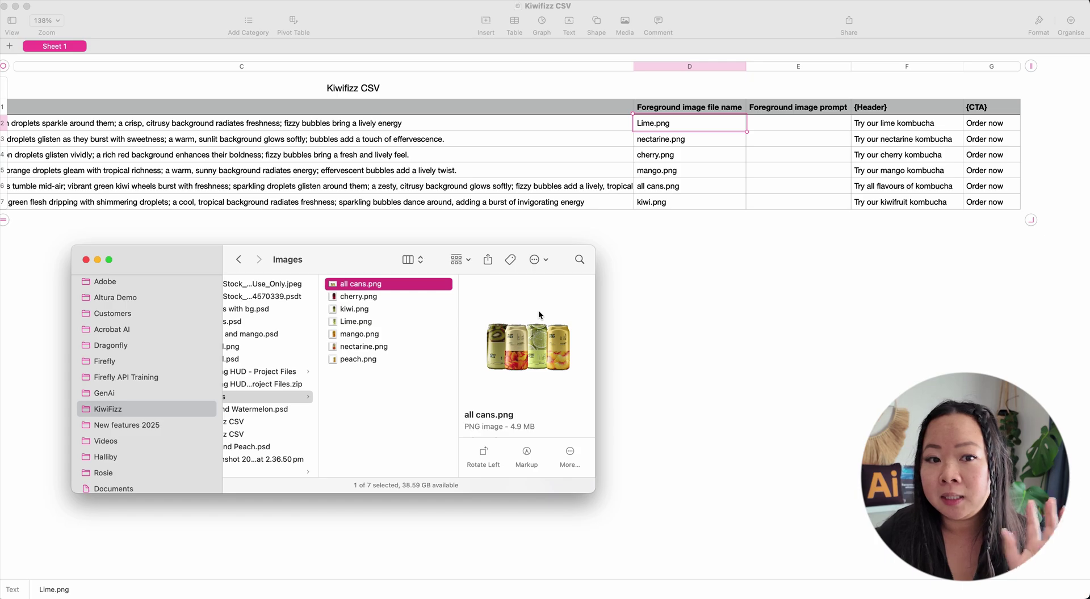
pyautogui.press('Down')
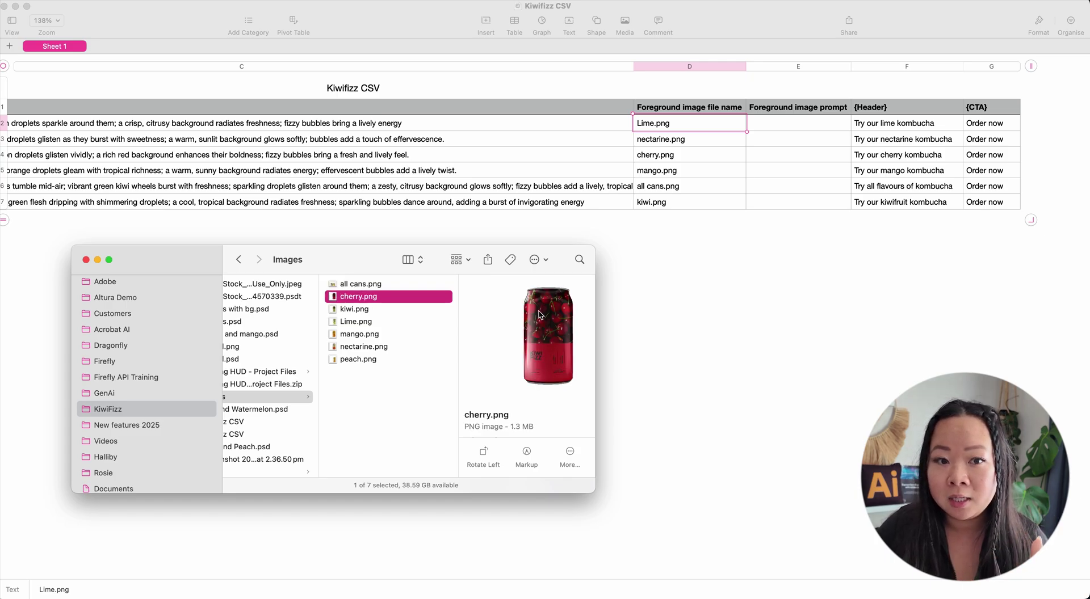
pyautogui.press('Down')
pyautogui.press('Down')
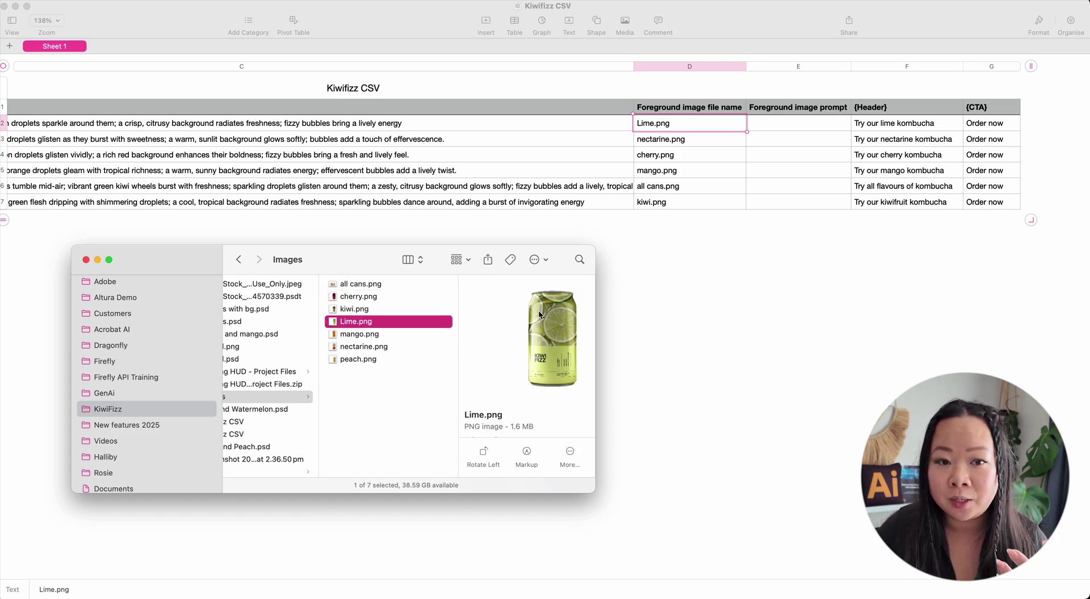
pyautogui.press('space')
pyautogui.press('Down')
pyautogui.press('Down')
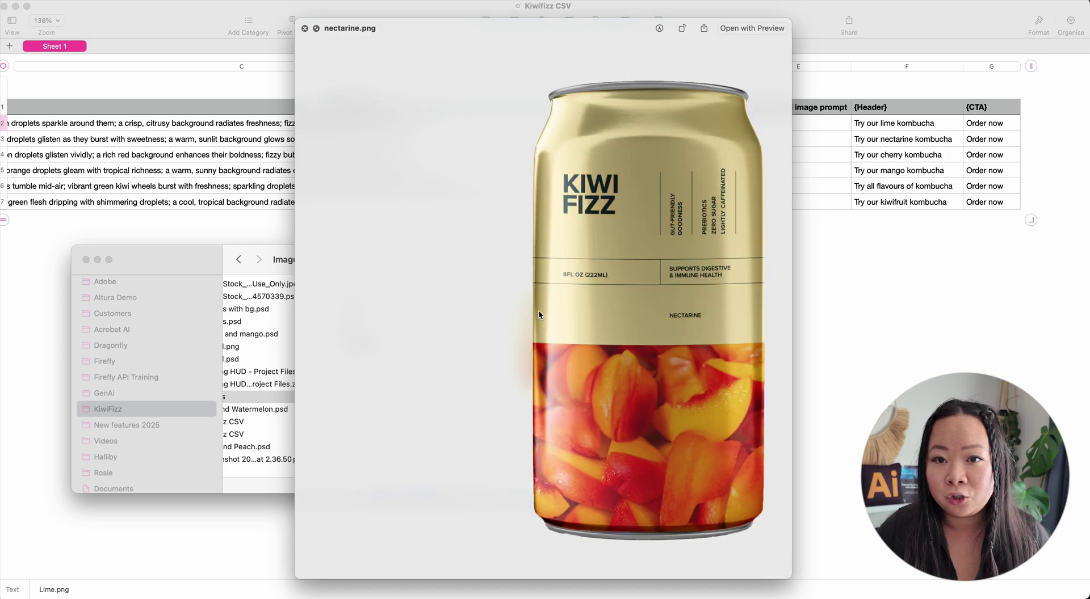
pyautogui.press('Up')
pyautogui.press('Up')
pyautogui.press('Up')
pyautogui.press('Up')
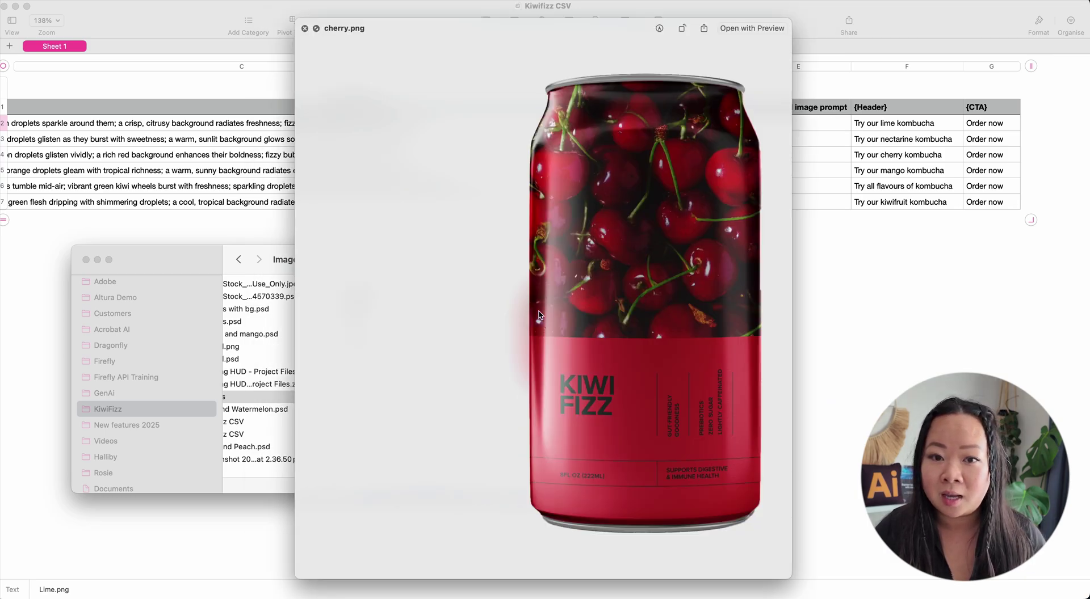
pyautogui.press('space')
pyautogui.click(773, 319)
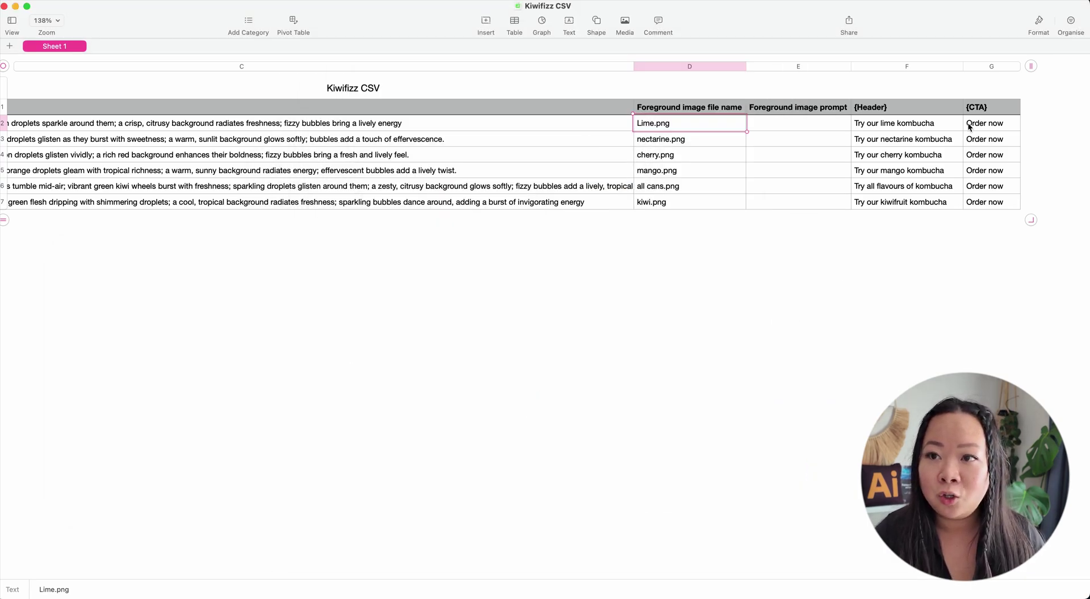
pyautogui.click(940, 123)
# Step: Check the nectarine row's prompt, nectarine.png, header and Order now CTA, then switch to Adobe Express
pyautogui.press('Down')
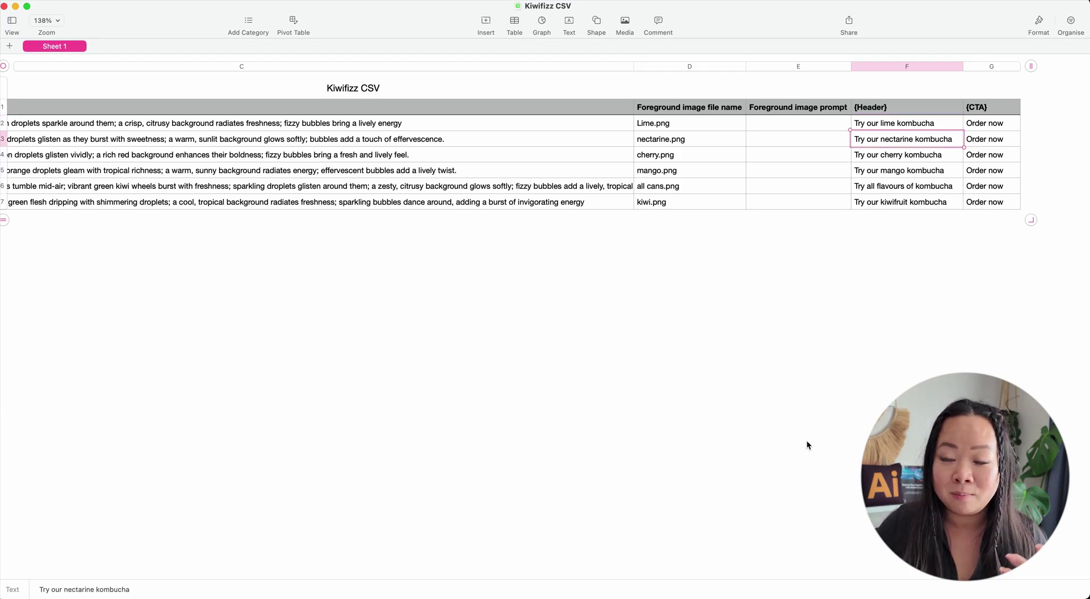
pyautogui.press('Left')
pyautogui.press('Left')
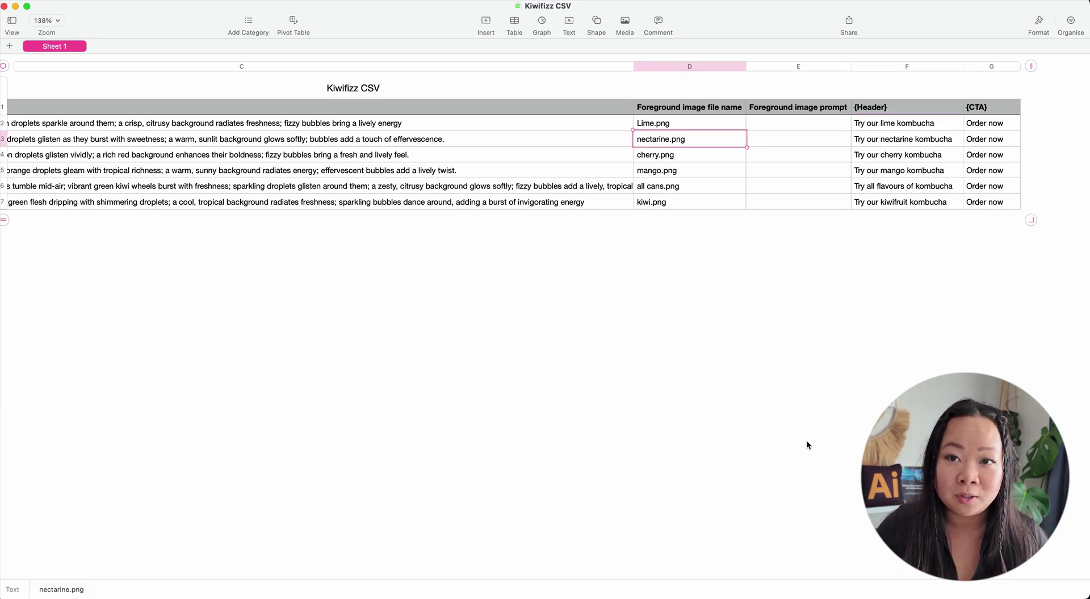
pyautogui.press('Right')
pyautogui.press('Right')
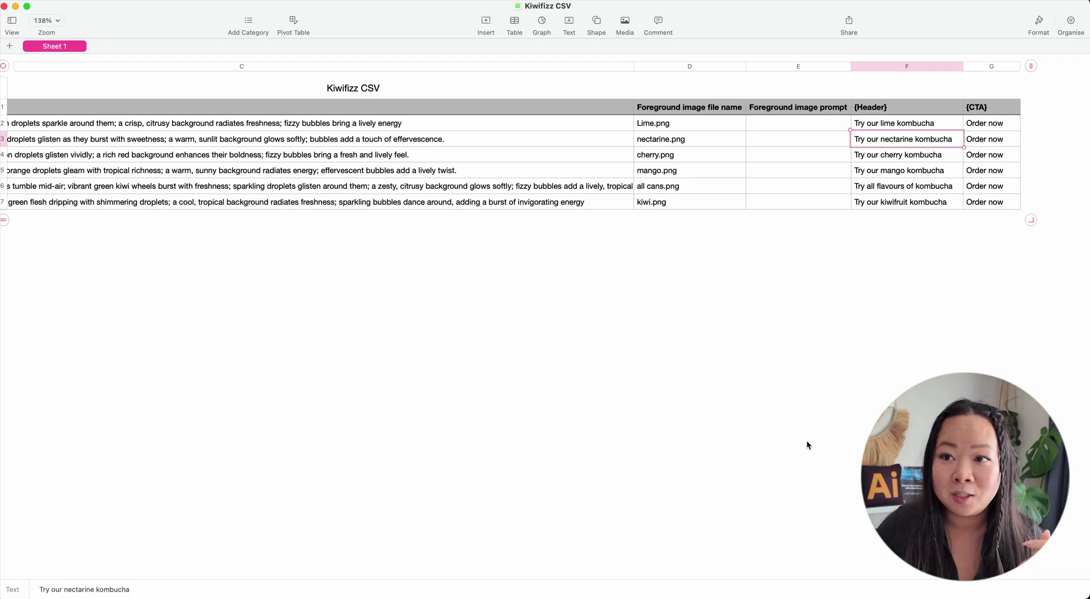
pyautogui.press('Left')
pyautogui.press('Left')
pyautogui.press('Left')
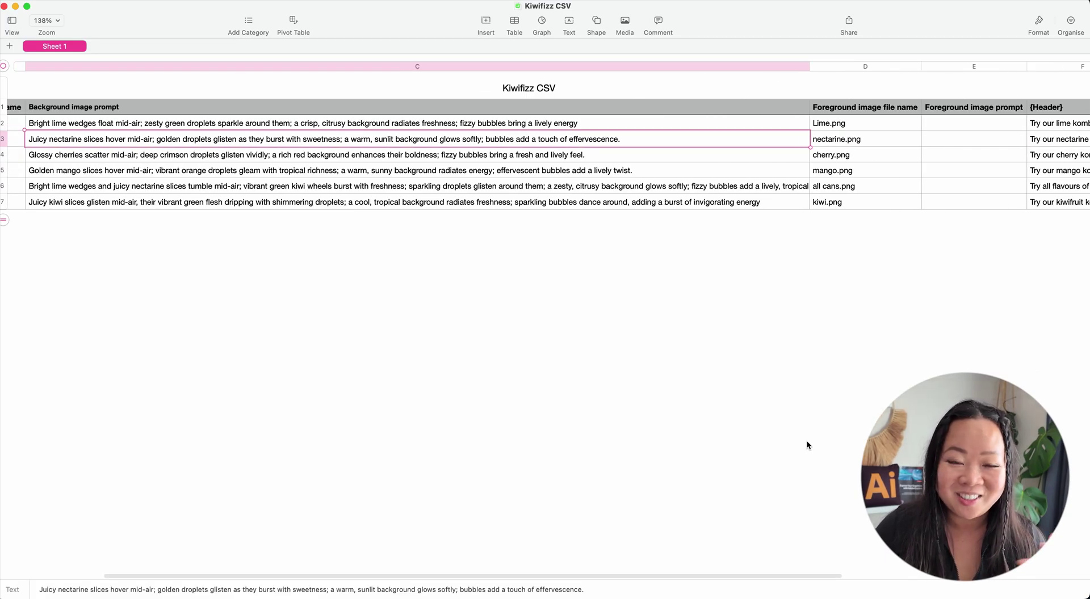
pyautogui.press('Right')
pyautogui.press('Right')
pyautogui.press('Right')
pyautogui.press('Right')
pyautogui.press('super+Tab')
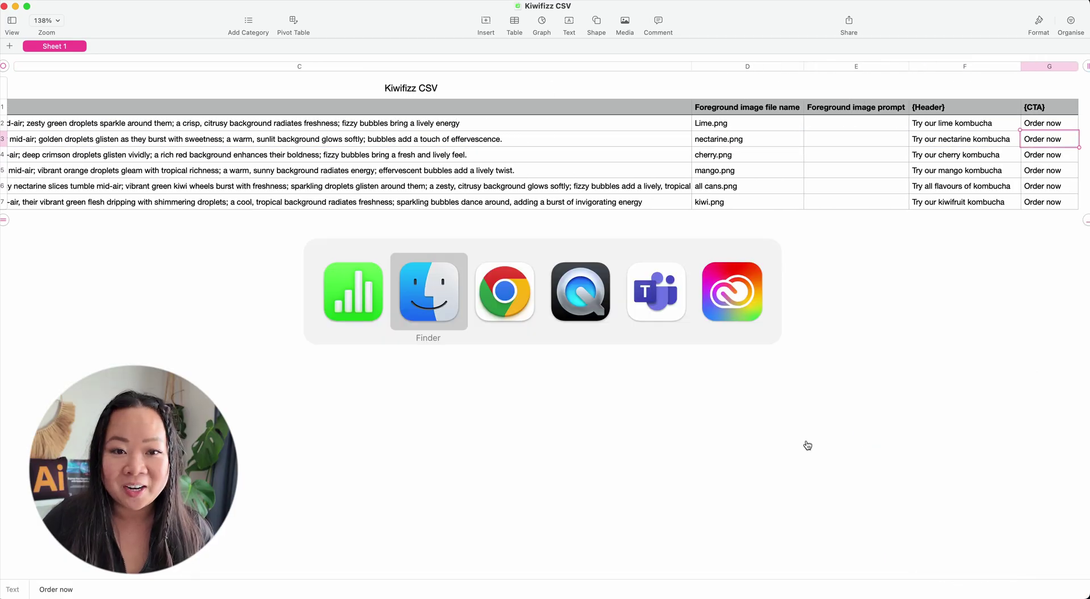
pyautogui.press('super+Tab')
# Step: Upload Kiwifizz CSV.csv from the KiwiFizz folder into Bulk Create
pyautogui.click(813, 438)
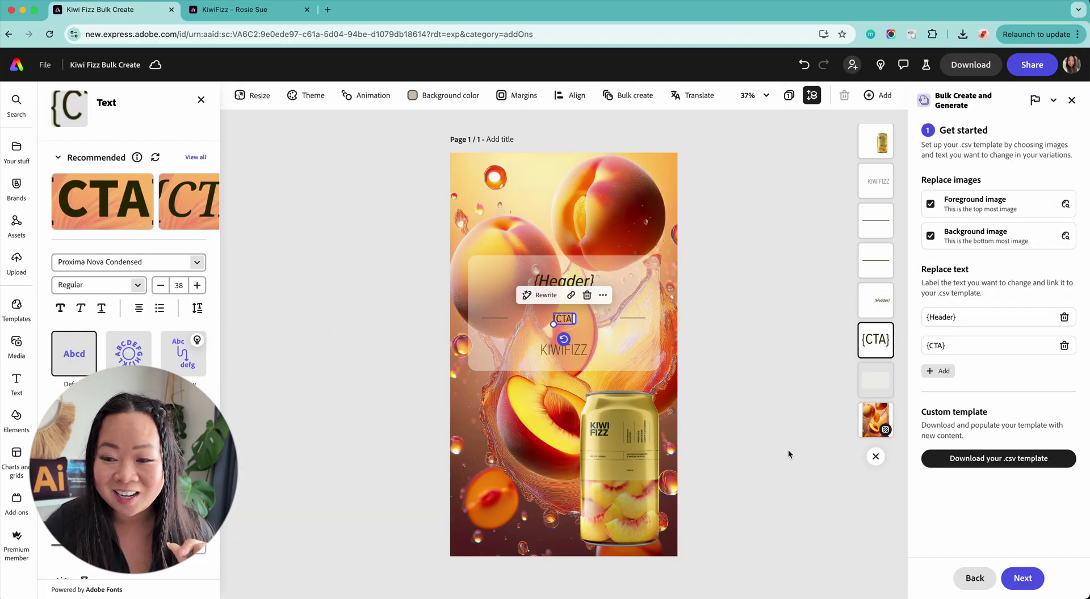
pyautogui.click(1026, 578)
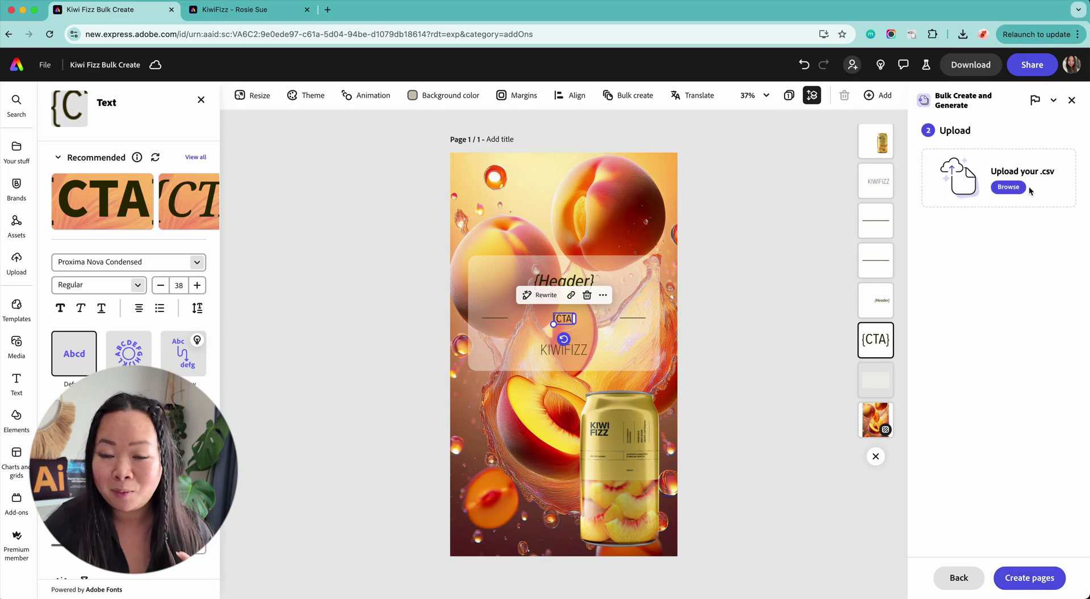
pyautogui.click(1010, 190)
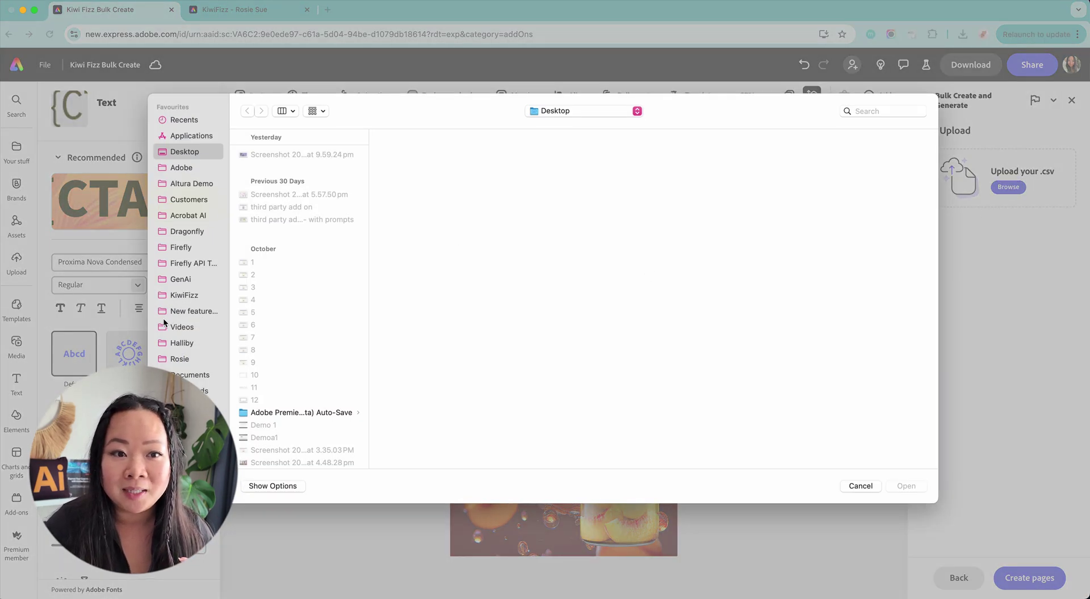
pyautogui.click(184, 295)
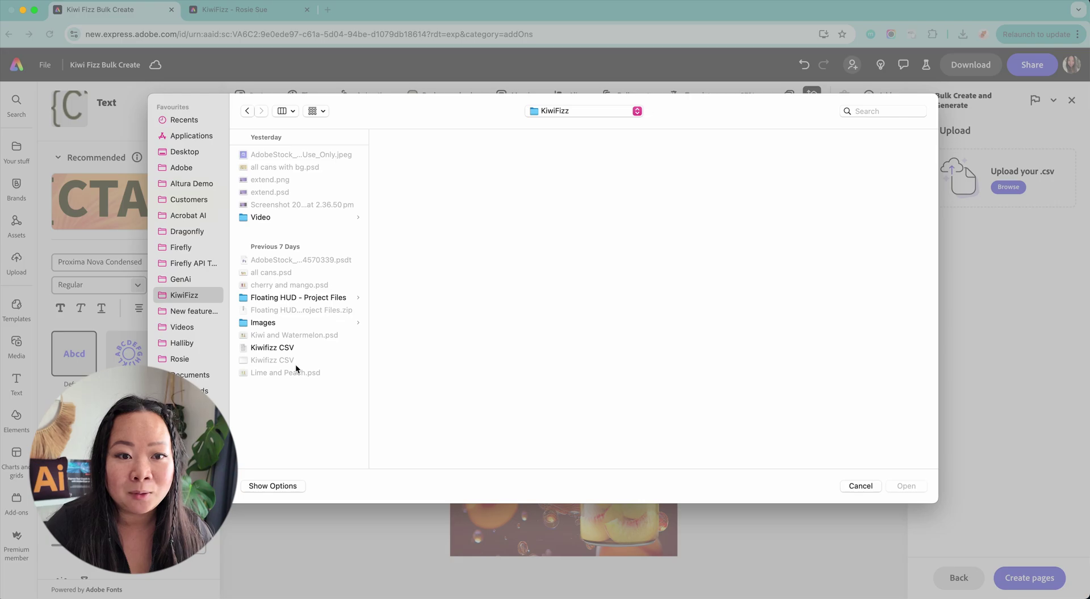
pyautogui.click(272, 348)
pyautogui.click(906, 486)
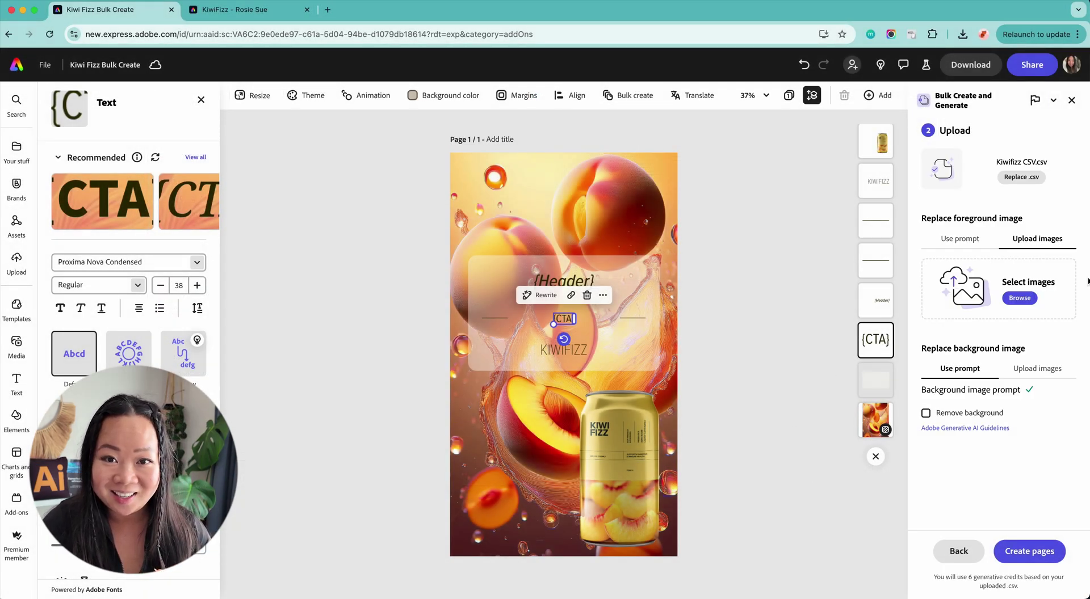
# Step: Upload all seven can PNGs from Images as foregrounds and create the pages
pyautogui.click(1018, 298)
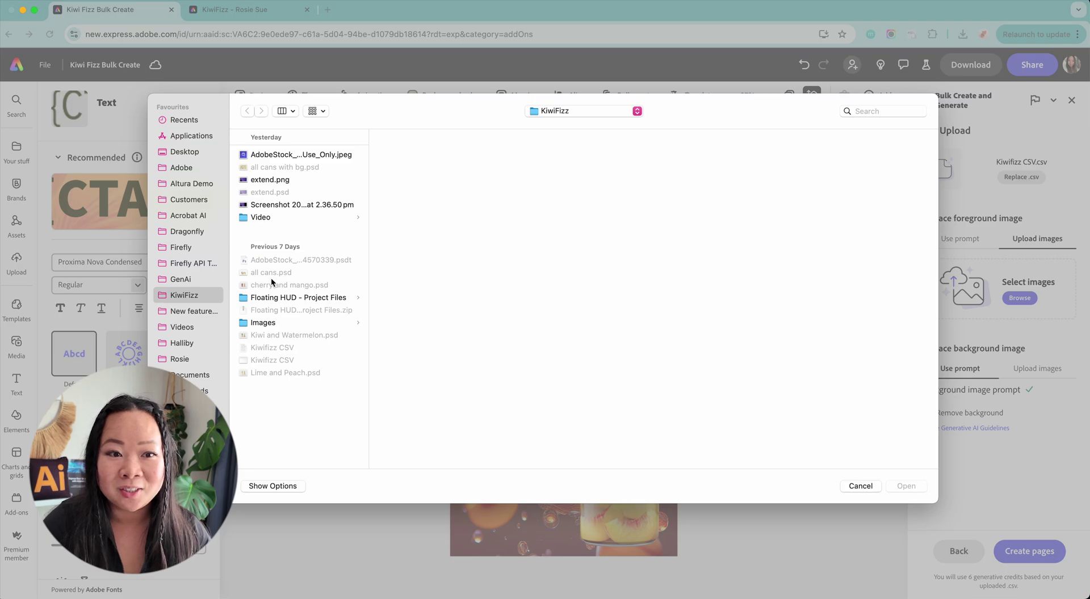
pyautogui.click(263, 322)
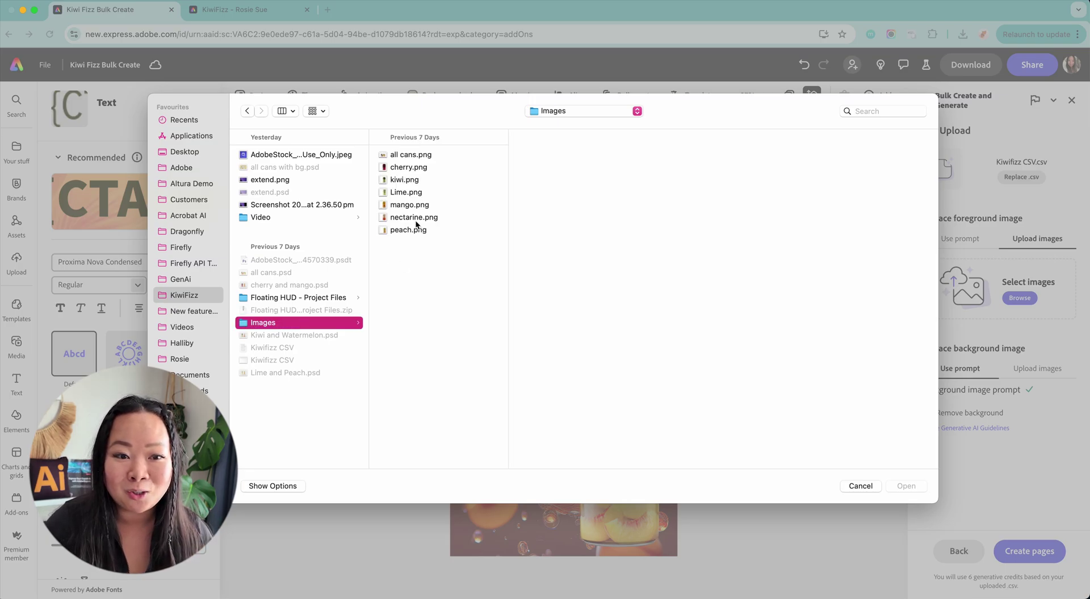
pyautogui.click(402, 249)
pyautogui.press('super+a')
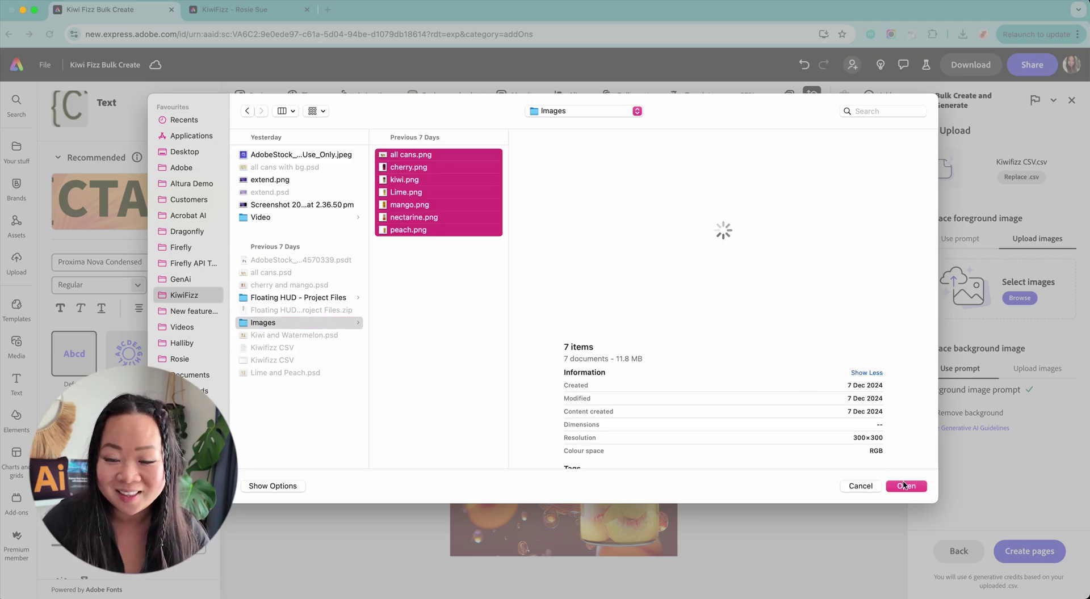
pyautogui.click(905, 486)
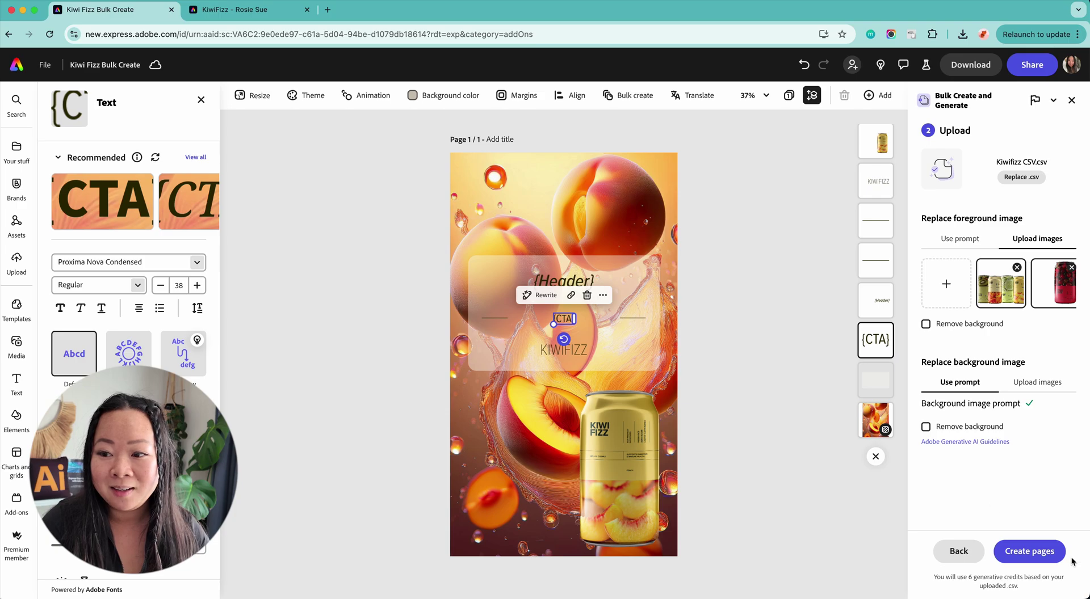
pyautogui.click(1054, 554)
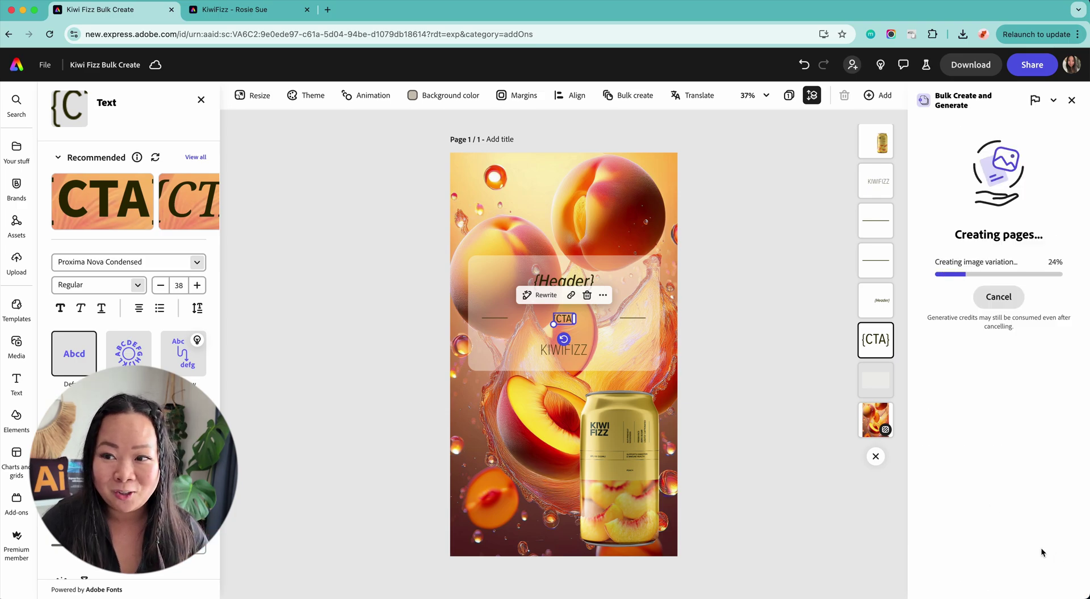
# Step: View the seven generated pages in the overview grid and open page 1 in the editor
pyautogui.click(812, 95)
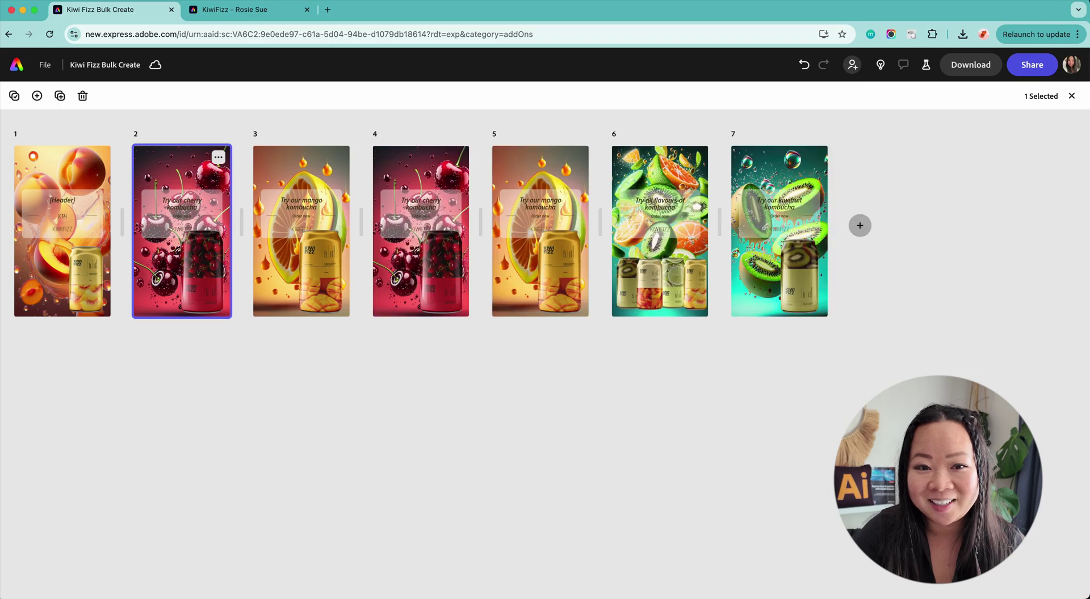
pyautogui.doubleClick(96, 287)
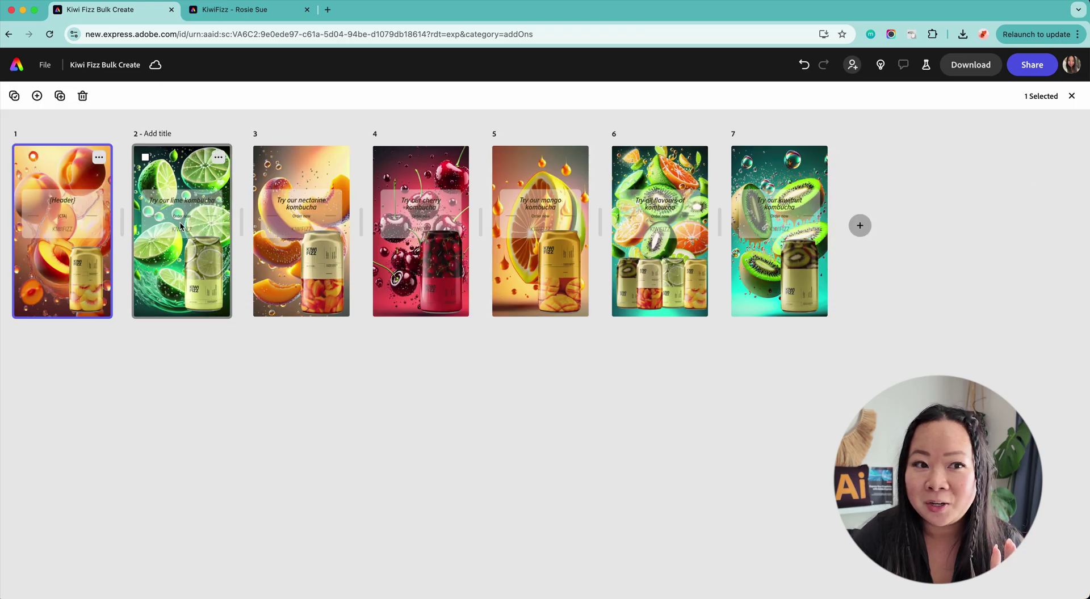
pyautogui.doubleClick(20, 230)
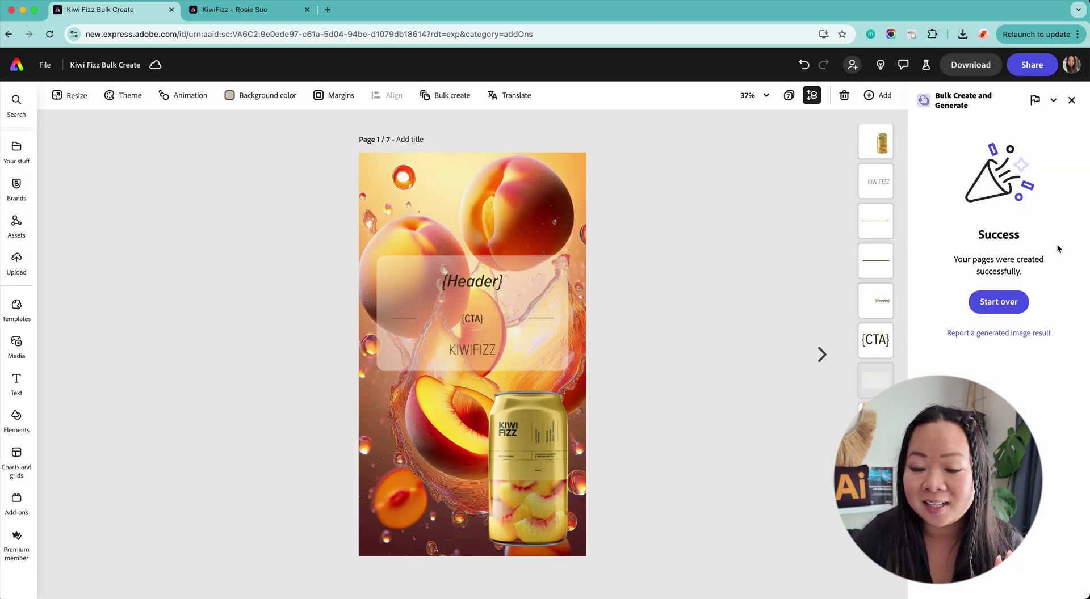
# Step: Close Bulk Create and view the lime, nectarine, cherry, mango, all-flavours and kiwifruit pages, returning to page 6
pyautogui.click(1071, 101)
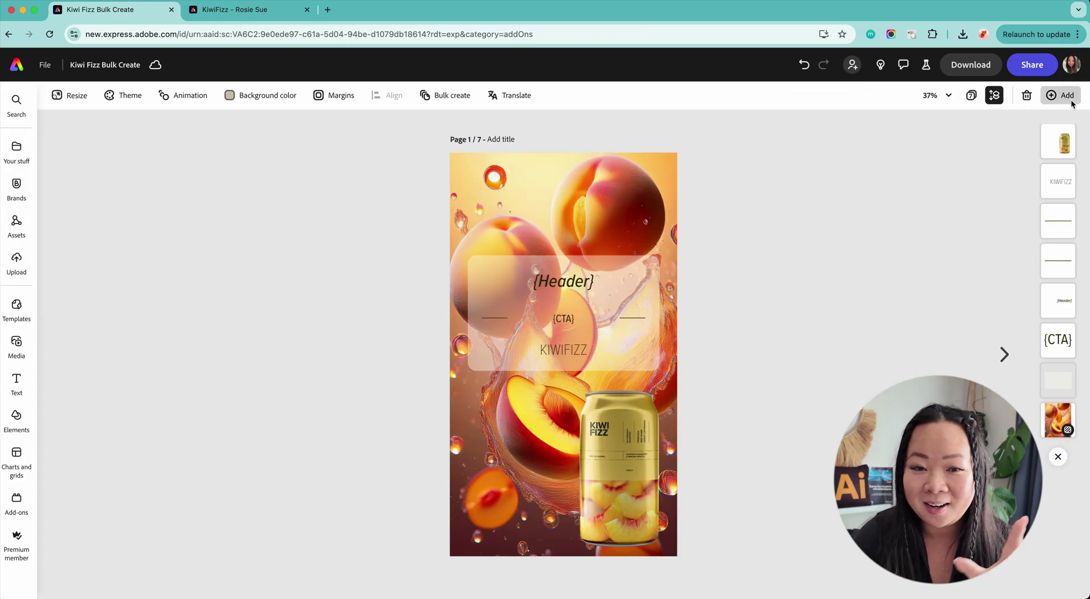
pyautogui.click(1003, 355)
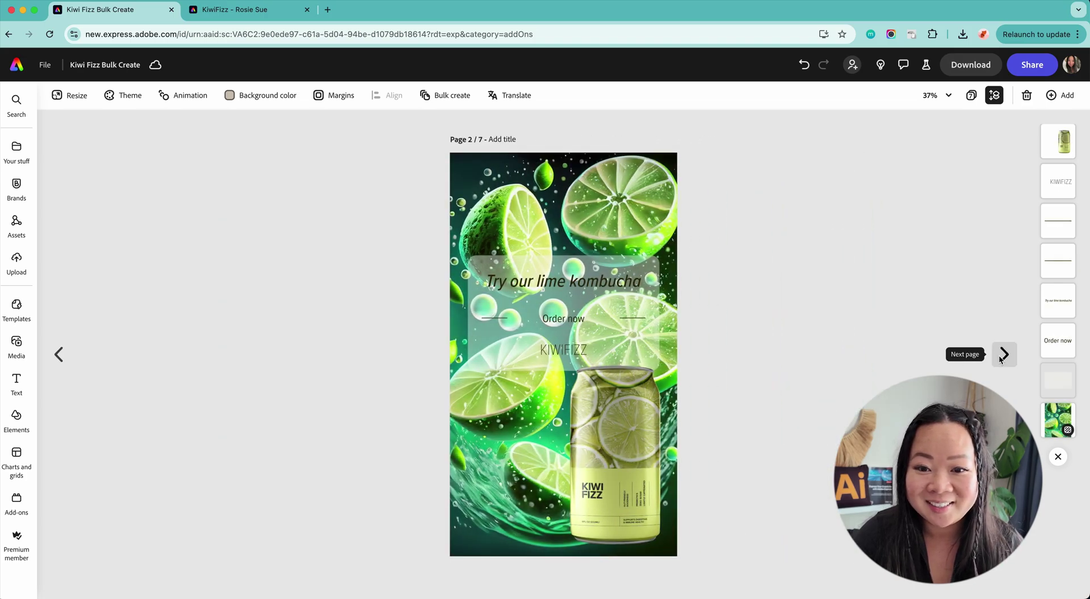
pyautogui.click(1001, 357)
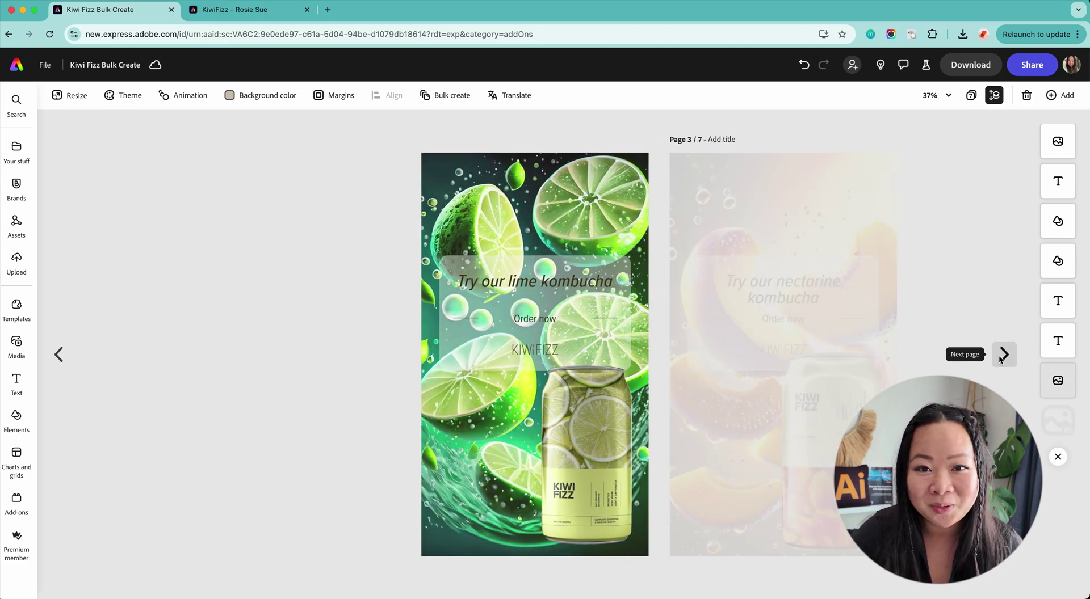
pyautogui.click(1002, 355)
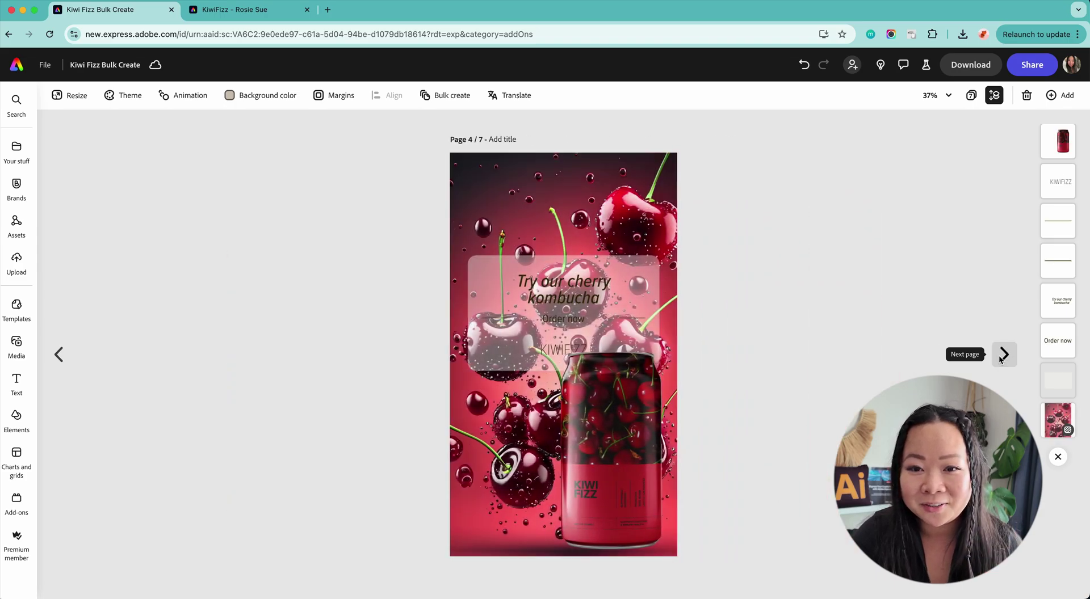
pyautogui.click(1003, 355)
pyautogui.click(1001, 356)
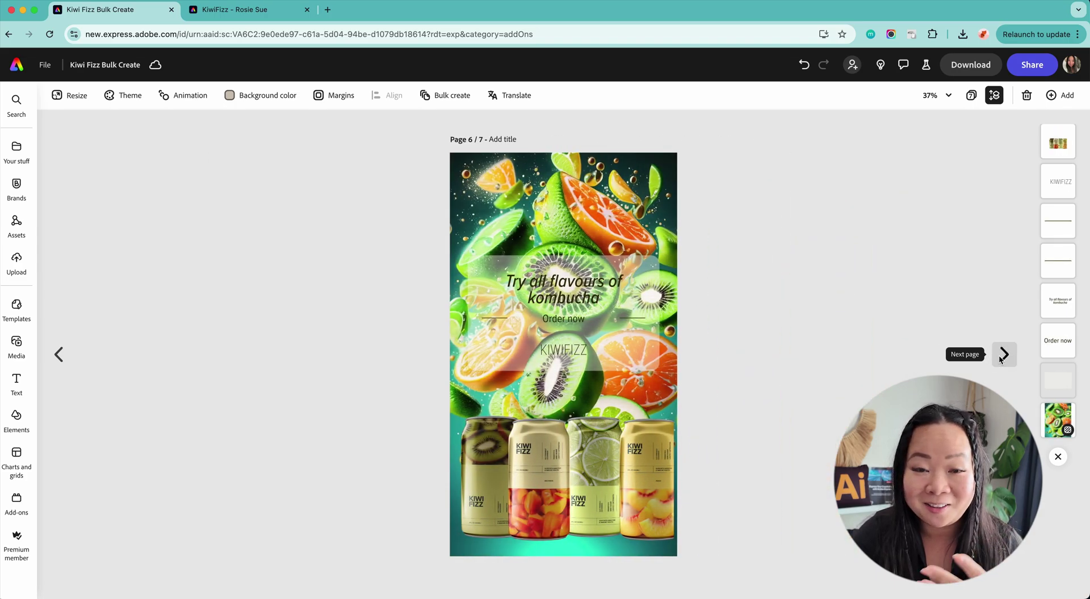
pyautogui.click(1003, 354)
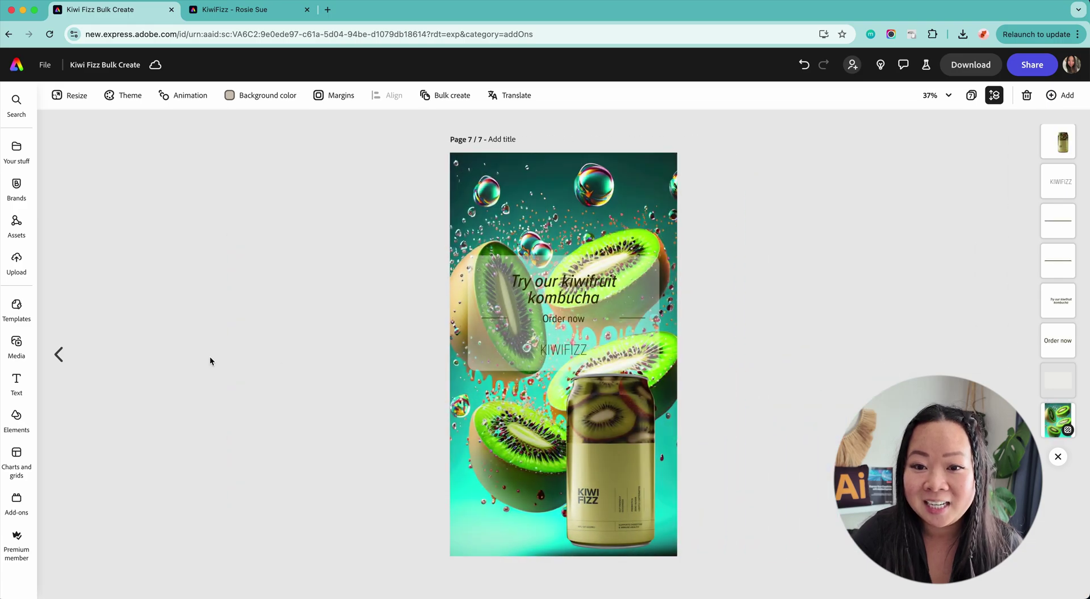
pyautogui.click(58, 354)
# Step: Crop the four-can image on page 6 smaller, nudge it right, then move to page 7
pyautogui.doubleClick(577, 477)
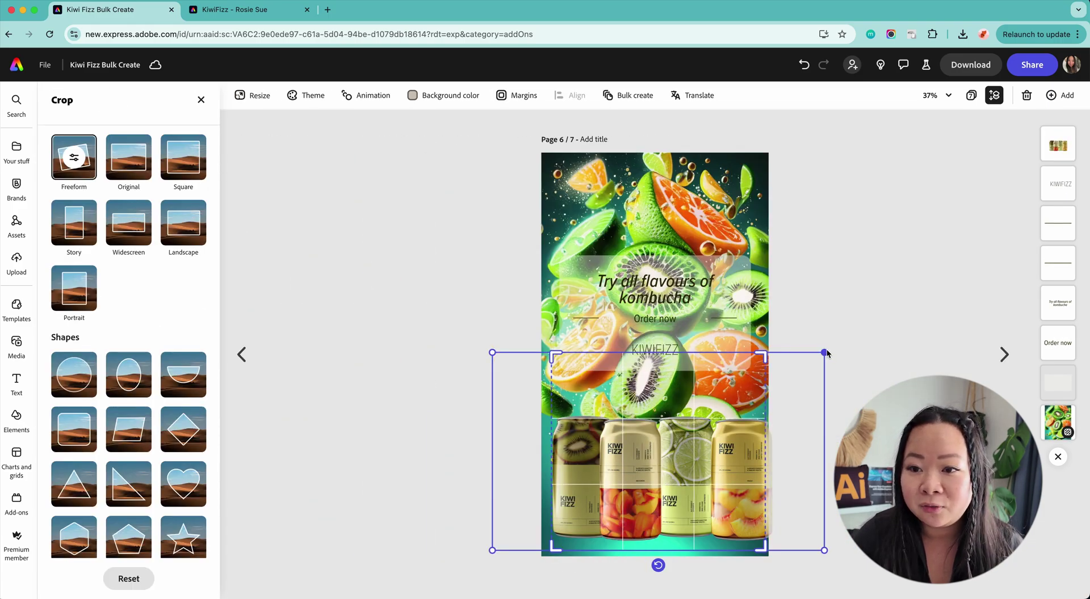
pyautogui.moveTo(824, 353); pyautogui.dragTo(783, 379)
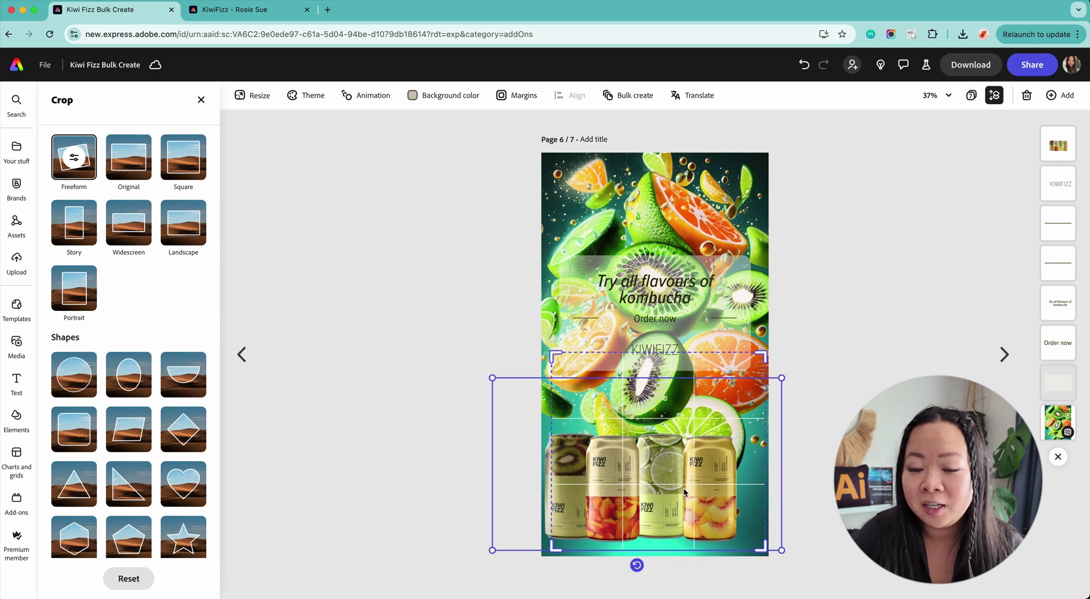
pyautogui.moveTo(686, 489); pyautogui.dragTo(706, 488)
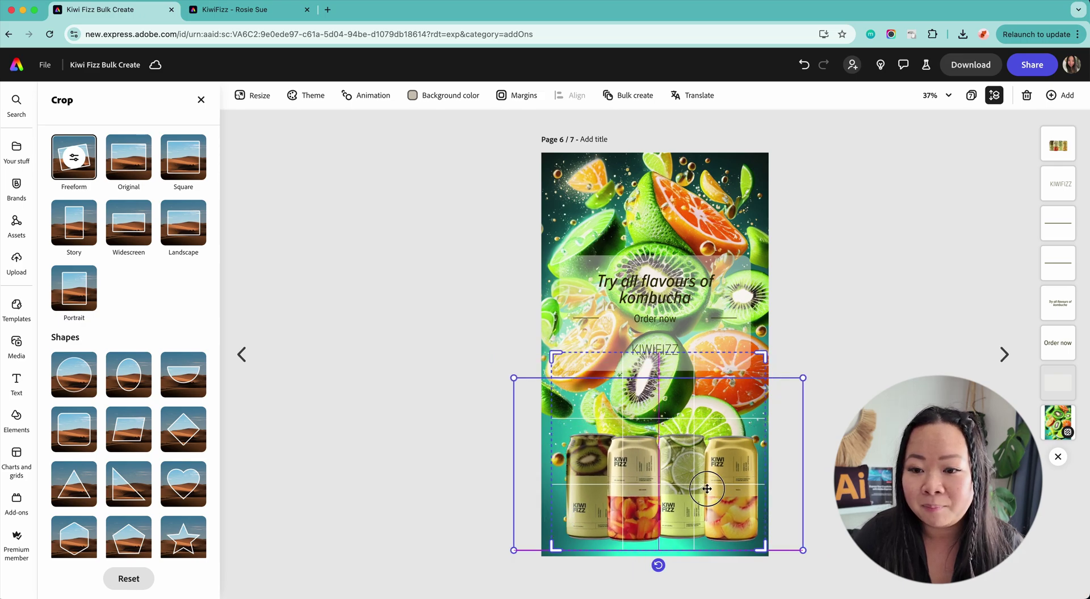
pyautogui.click(845, 414)
pyautogui.click(1006, 360)
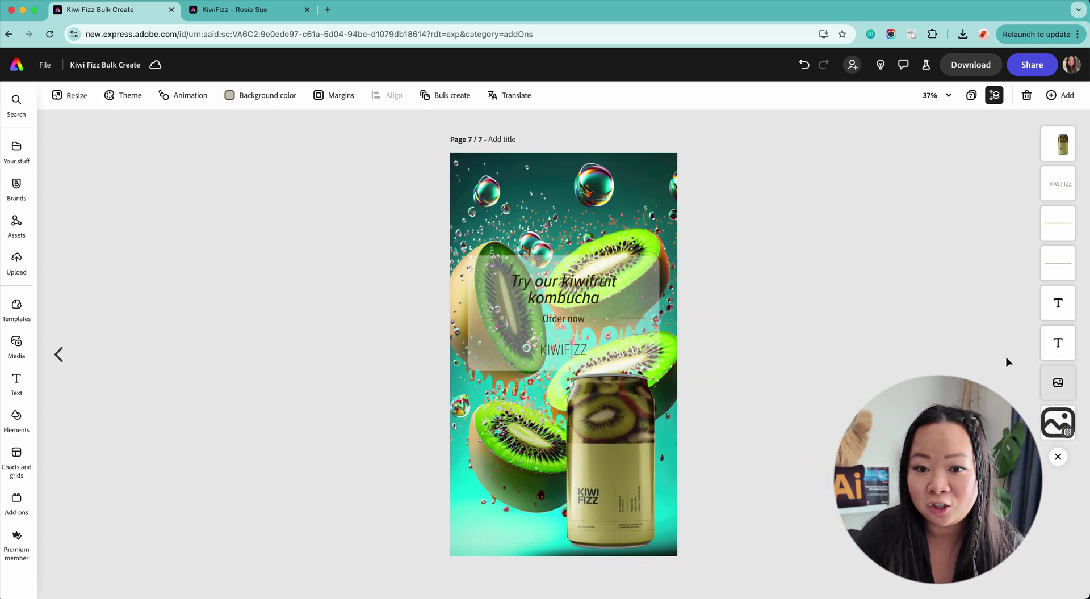